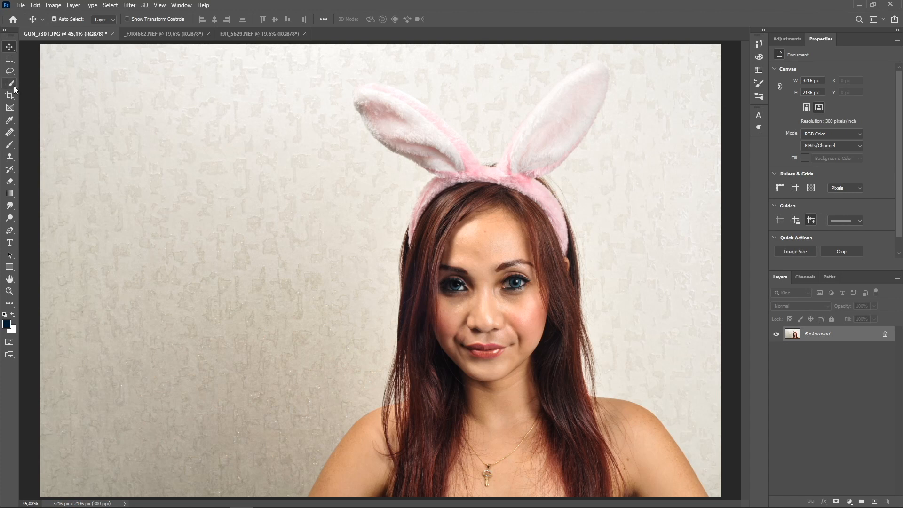
Step: Activate the Object Selection tool and keep its selection mode at Rectangle
{"action": "left_click", "coordinate": [14, 89]}
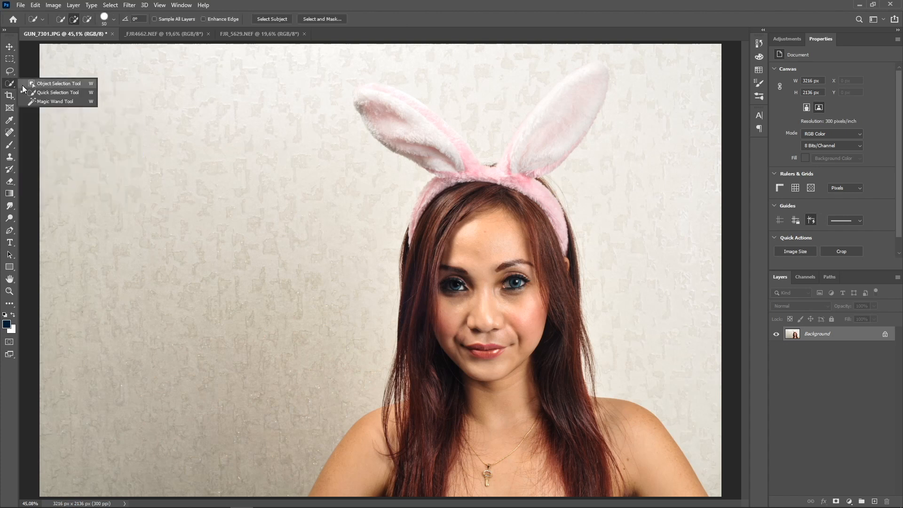
{"action": "left_click", "coordinate": [33, 85]}
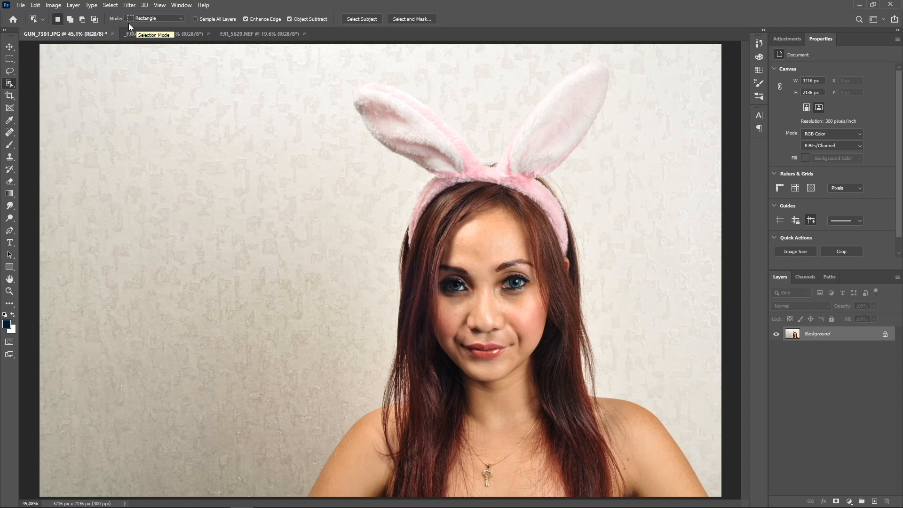
{"action": "left_click", "coordinate": [182, 19]}
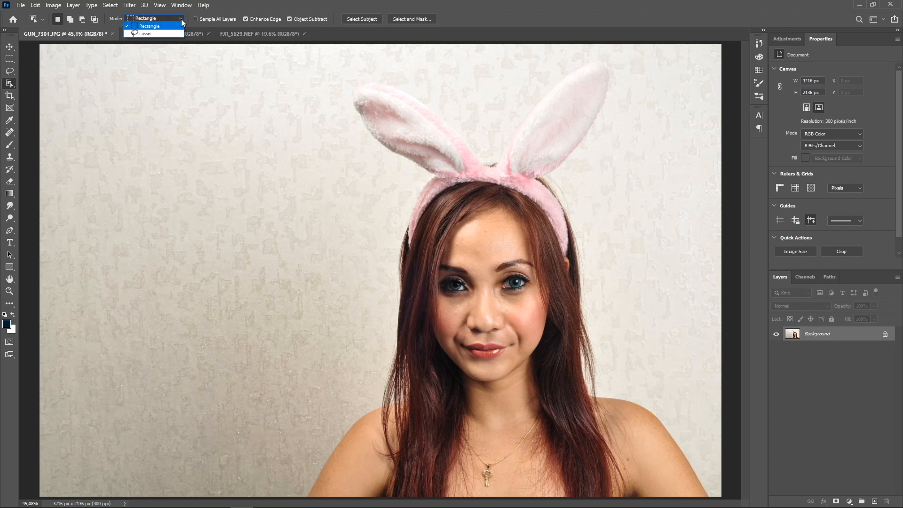
{"action": "left_click", "coordinate": [233, 6]}
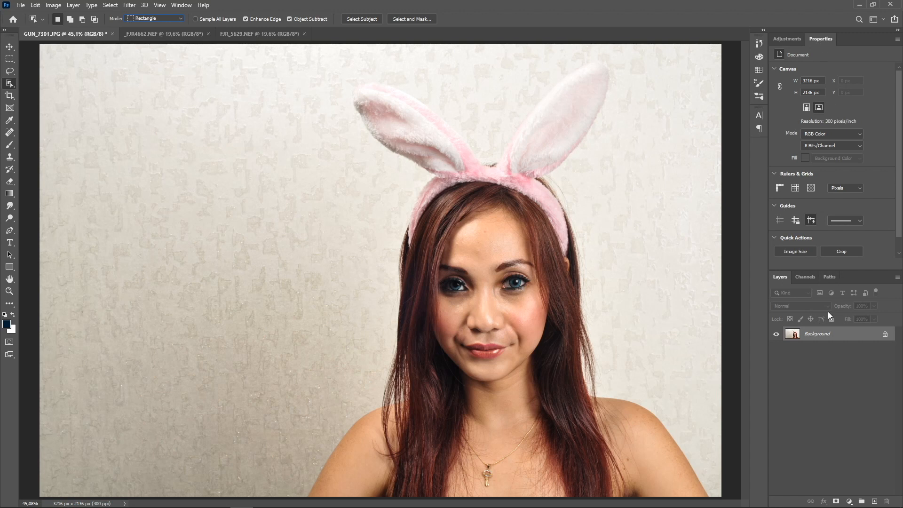
Step: Duplicate the Background layer and run Select Subject on the copy to select the woman with the bunny ears
{"action": "left_click_drag", "start_coordinate": [791, 335], "coordinate": [873, 501]}
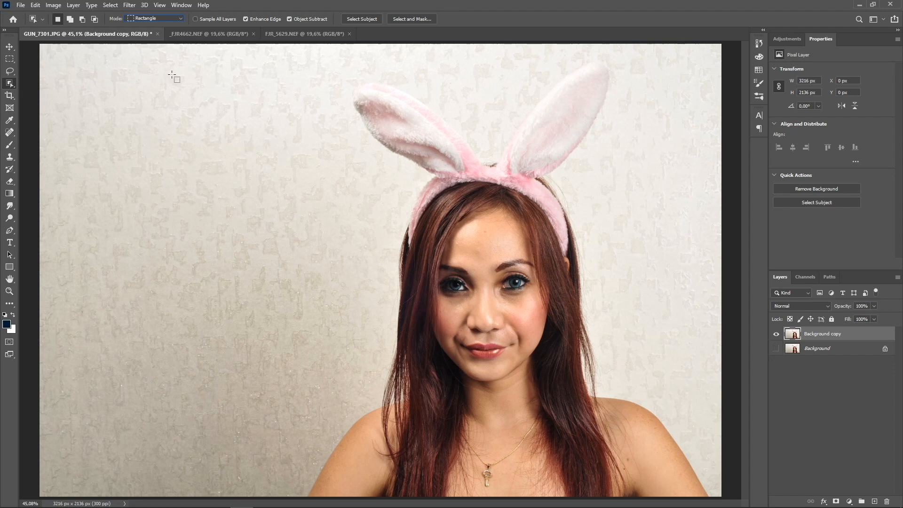
{"action": "left_click", "coordinate": [366, 20]}
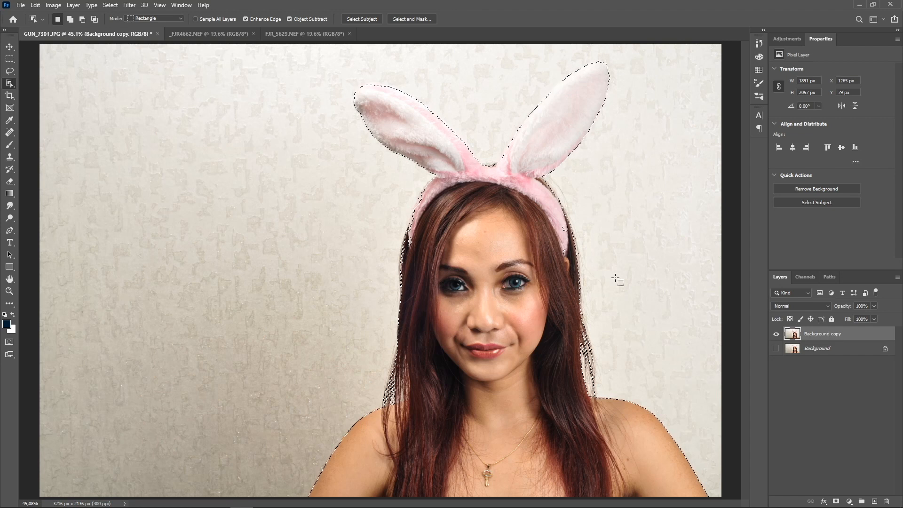
Step: Add the missed areas along both sides of the pink headband to the selection using Object Selection rectangles
{"action": "scroll", "coordinate": [575, 264], "scroll_direction": "up", "scroll_amount": 5}
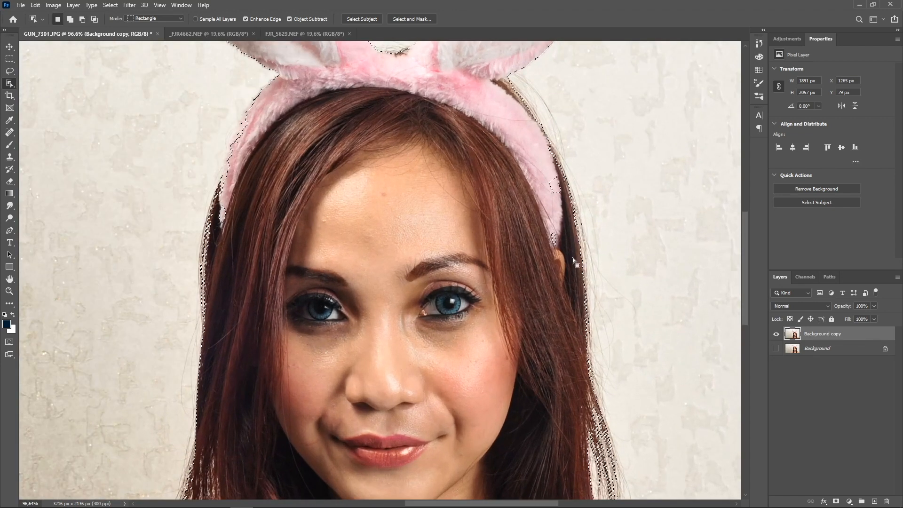
{"action": "scroll", "coordinate": [574, 262], "scroll_direction": "up", "scroll_amount": 2}
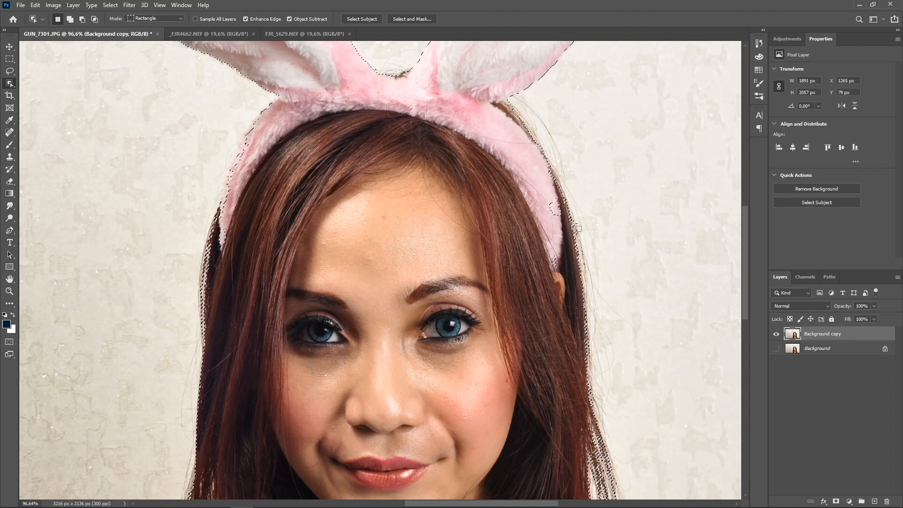
{"action": "key", "text": "shift"}
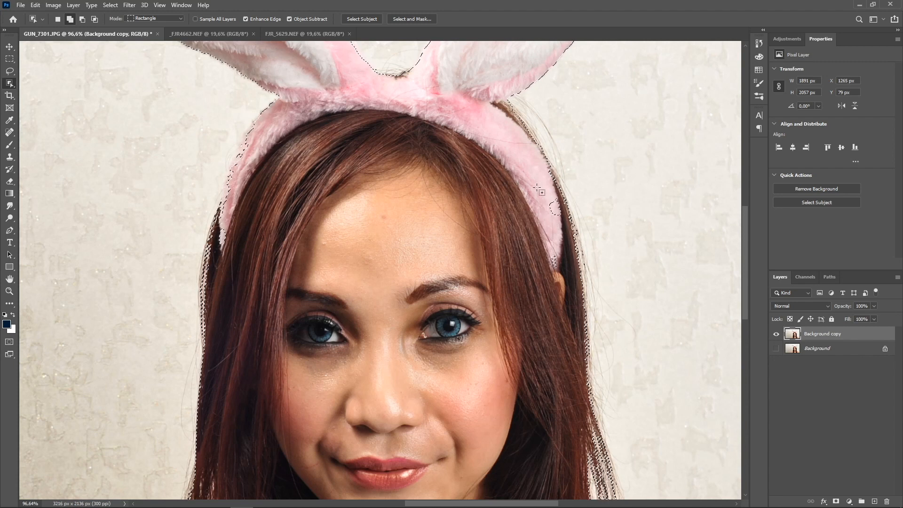
{"action": "left_click_drag", "start_coordinate": [526, 158], "coordinate": [635, 225]}
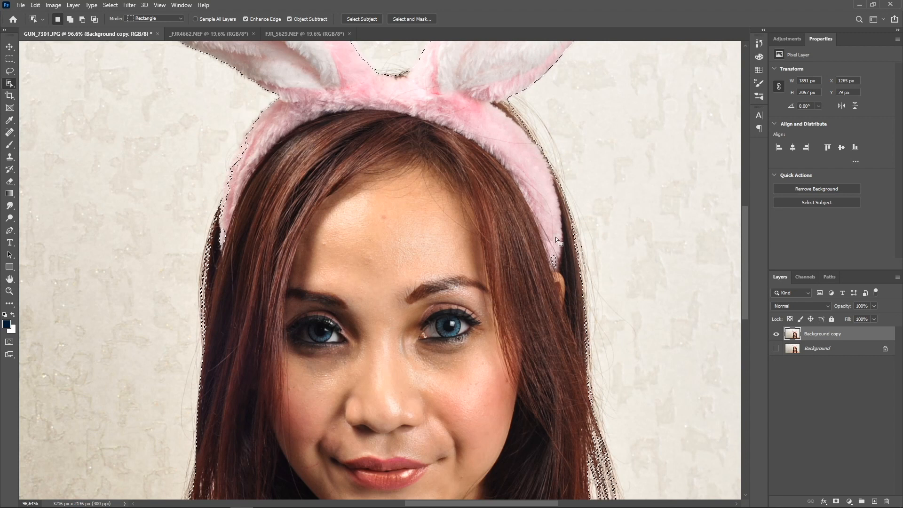
{"action": "left_click_drag", "start_coordinate": [532, 230], "coordinate": [569, 302]}
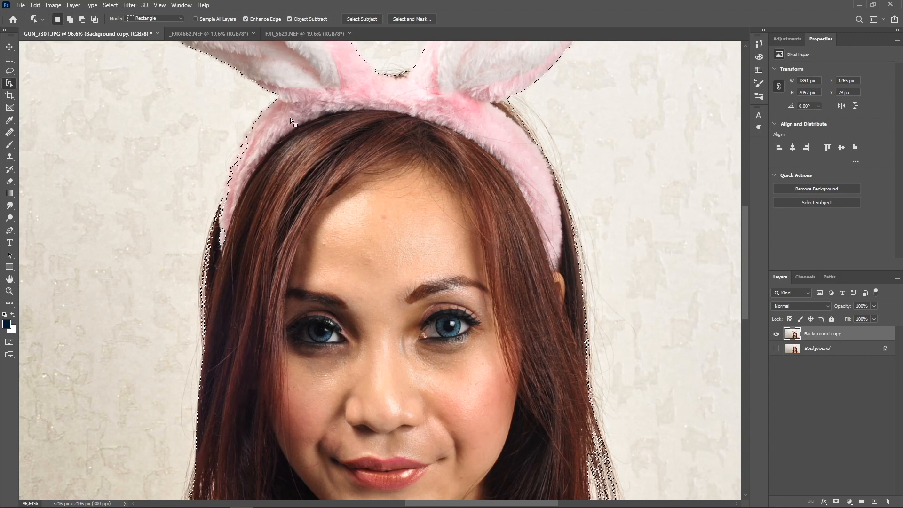
{"action": "left_click_drag", "start_coordinate": [287, 91], "coordinate": [204, 254]}
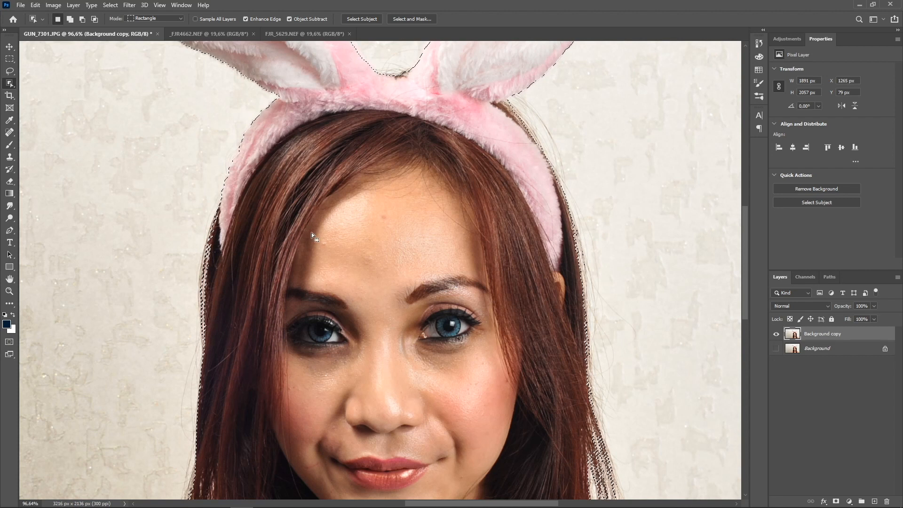
Step: Add the hair outside the headband's right side to the selection and subtract the excess background around it
{"action": "scroll", "coordinate": [311, 233], "scroll_direction": "up", "scroll_amount": 2}
{"action": "left_click_drag", "start_coordinate": [475, 115], "coordinate": [591, 284]}
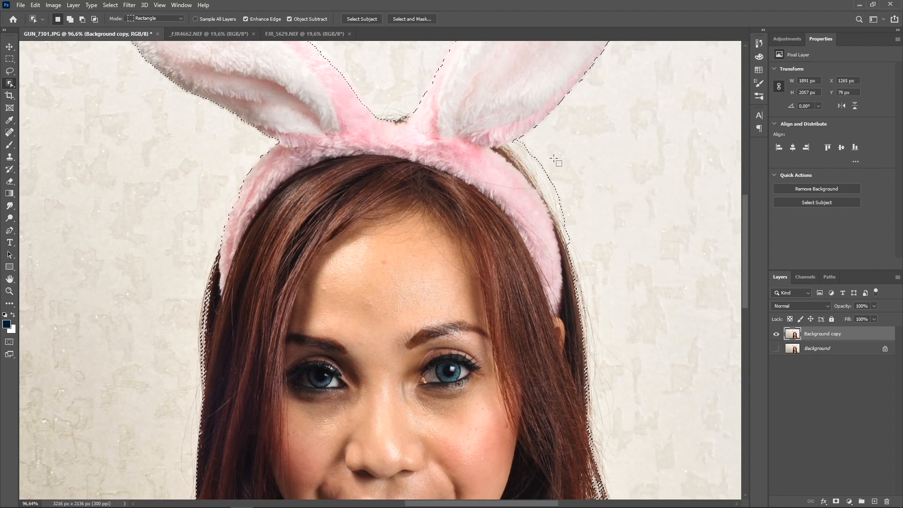
{"action": "key", "text": "alt"}
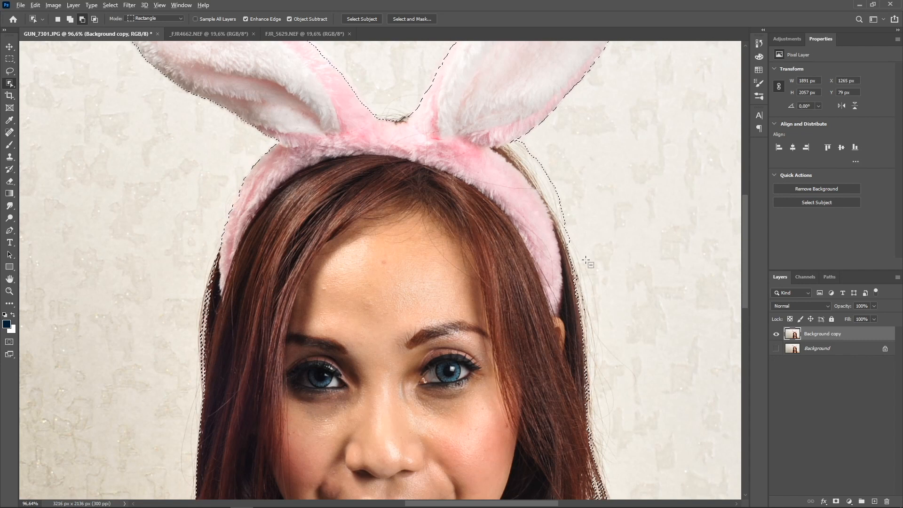
{"action": "left_click_drag", "start_coordinate": [544, 184], "coordinate": [506, 123]}
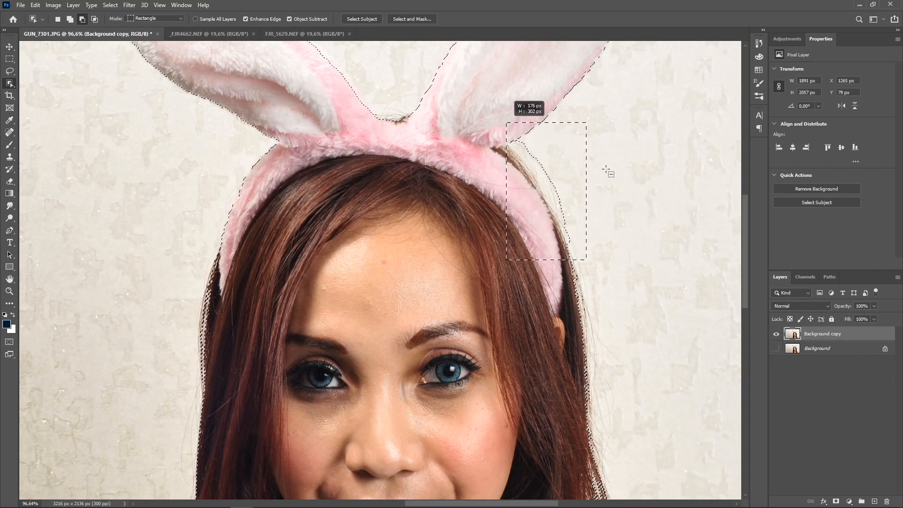
{"action": "left_click_drag", "start_coordinate": [535, 150], "coordinate": [517, 144]}
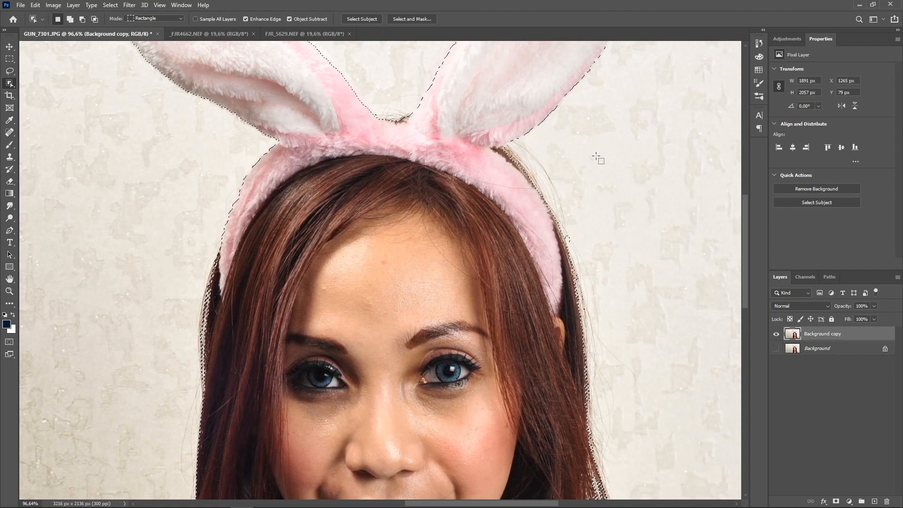
Step: Add a layer mask to the Background copy layer from the subject selection
{"action": "scroll", "coordinate": [633, 283], "scroll_direction": "down", "scroll_amount": 2}
{"action": "scroll", "coordinate": [631, 282], "scroll_direction": "down", "scroll_amount": 2}
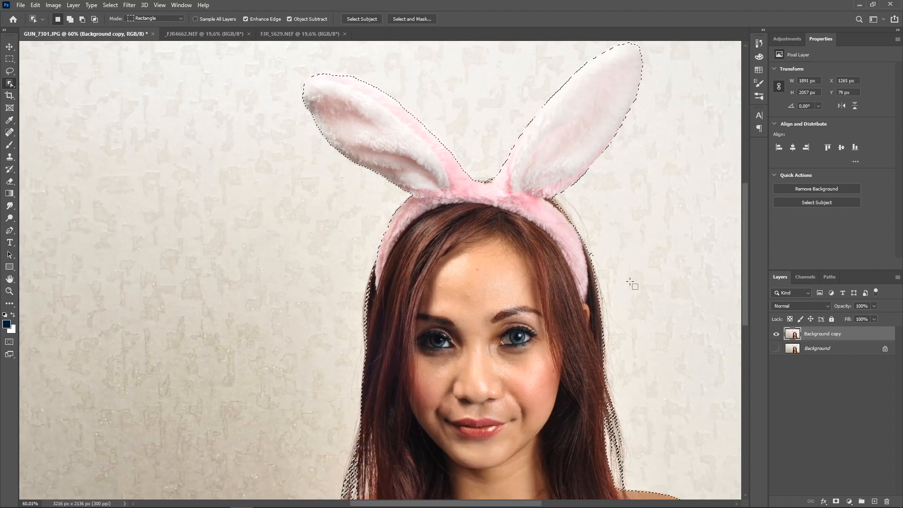
{"action": "key", "text": "ctrl+d"}
{"action": "scroll", "coordinate": [632, 286], "scroll_direction": "down", "scroll_amount": 1}
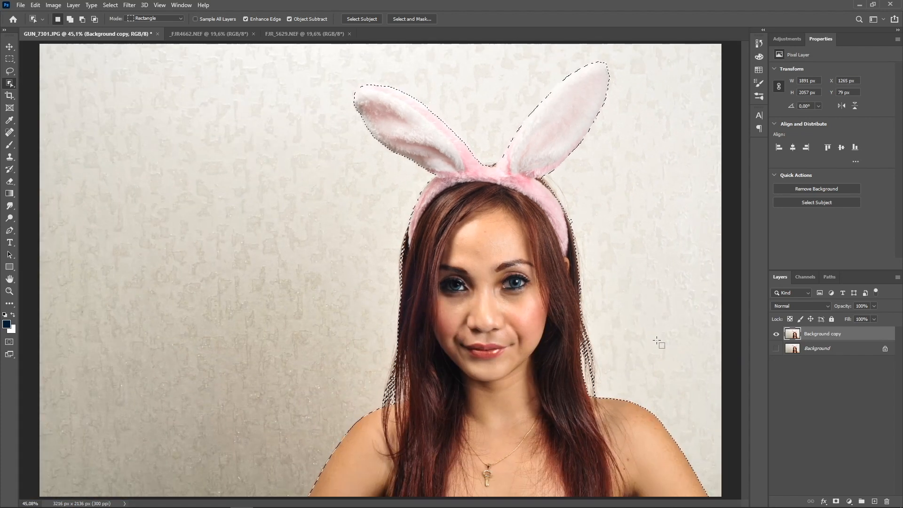
{"action": "left_click", "coordinate": [835, 501]}
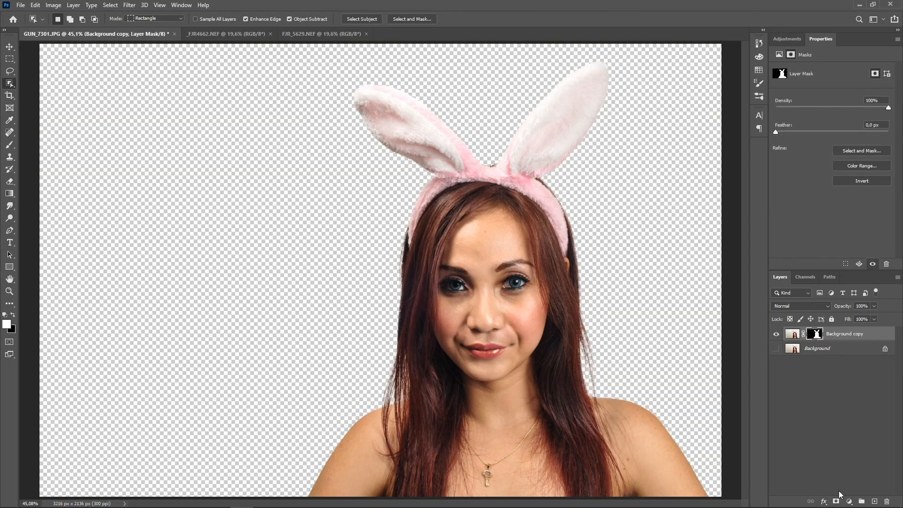
Step: Add a light blue #93c4eb solid color fill layer and place it beneath the masked Background copy layer
{"action": "left_click", "coordinate": [848, 501]}
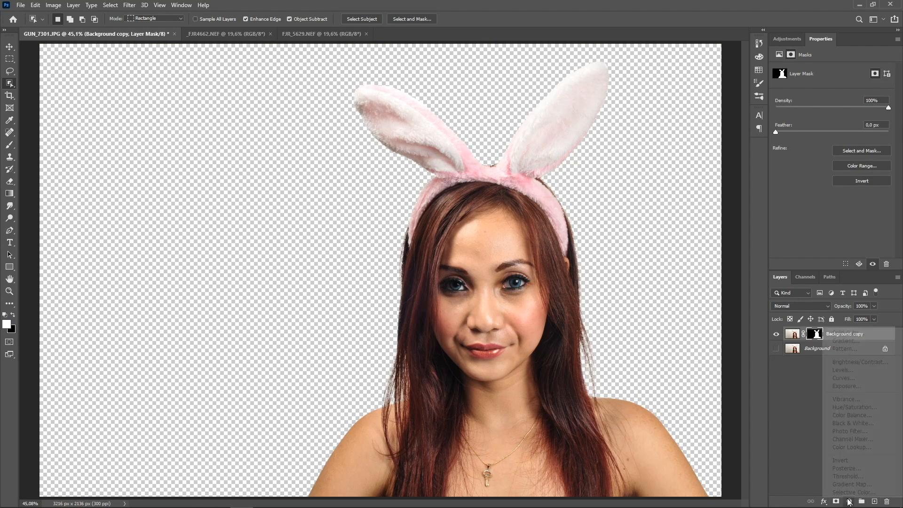
{"action": "left_click", "coordinate": [844, 333]}
{"action": "left_click_drag", "start_coordinate": [651, 214], "coordinate": [613, 172]}
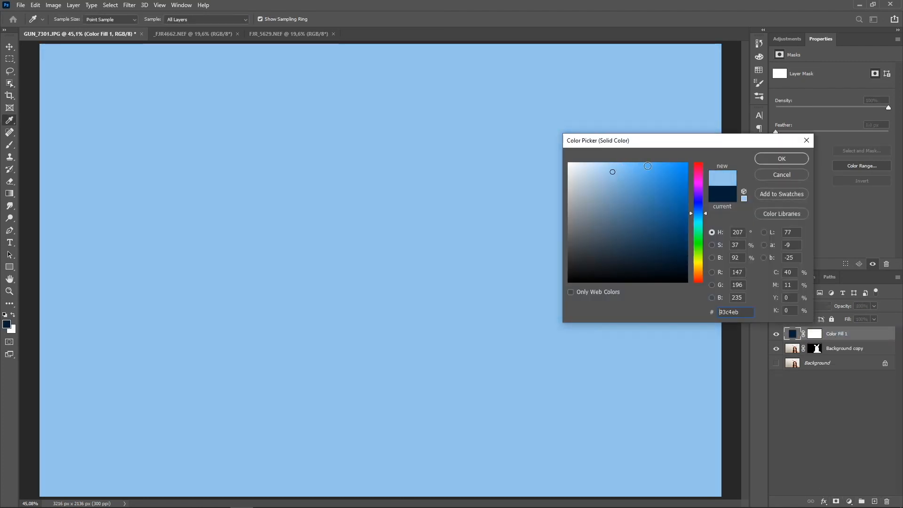
{"action": "left_click", "coordinate": [763, 158]}
{"action": "left_click_drag", "start_coordinate": [792, 334], "coordinate": [792, 355]}
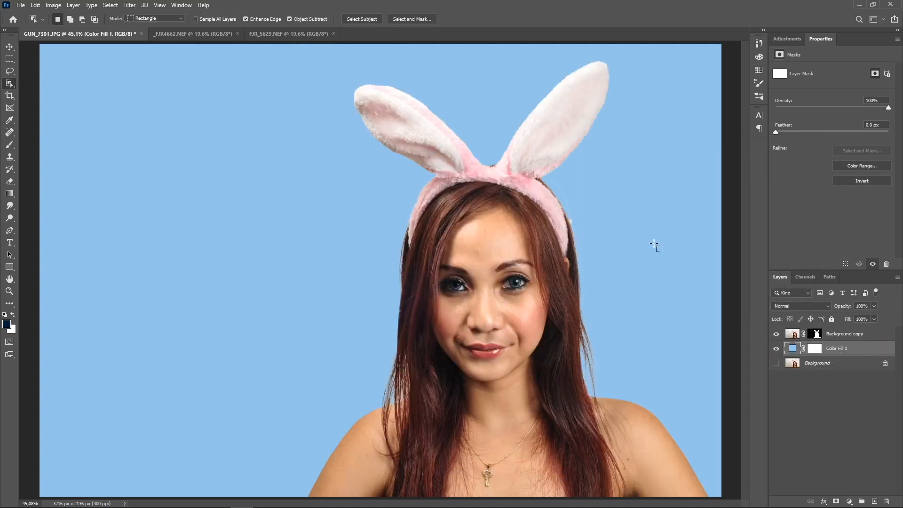
Step: Open the Background copy's layer mask in Select and Mask and refine the hair edge beside the headband's right side
{"action": "key", "text": "v"}
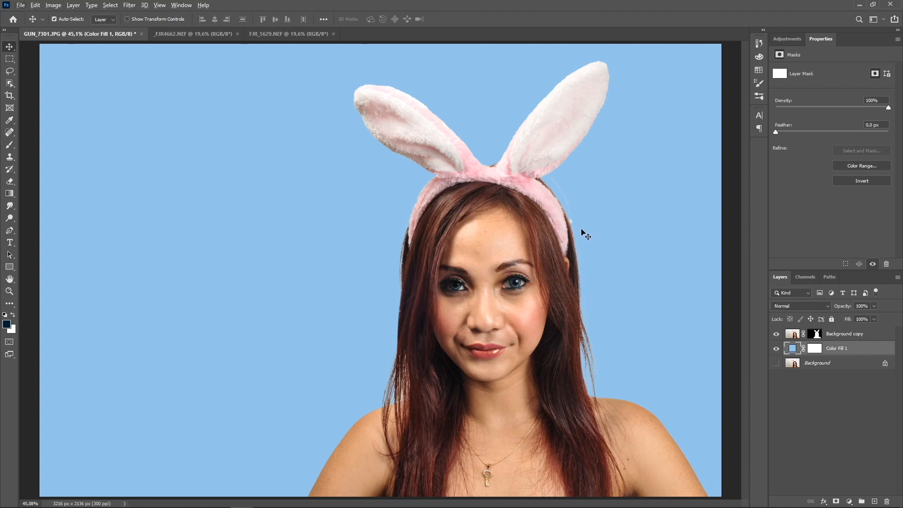
{"action": "left_click", "coordinate": [816, 334]}
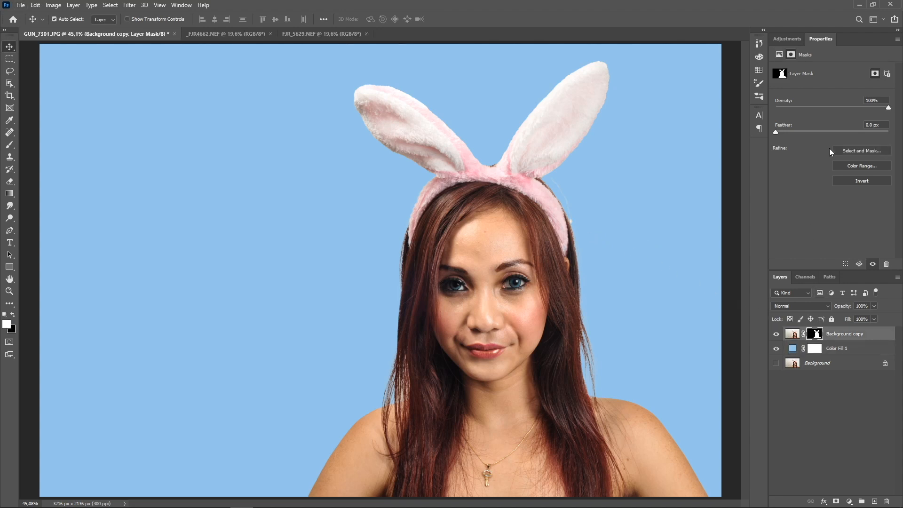
{"action": "left_click", "coordinate": [854, 151]}
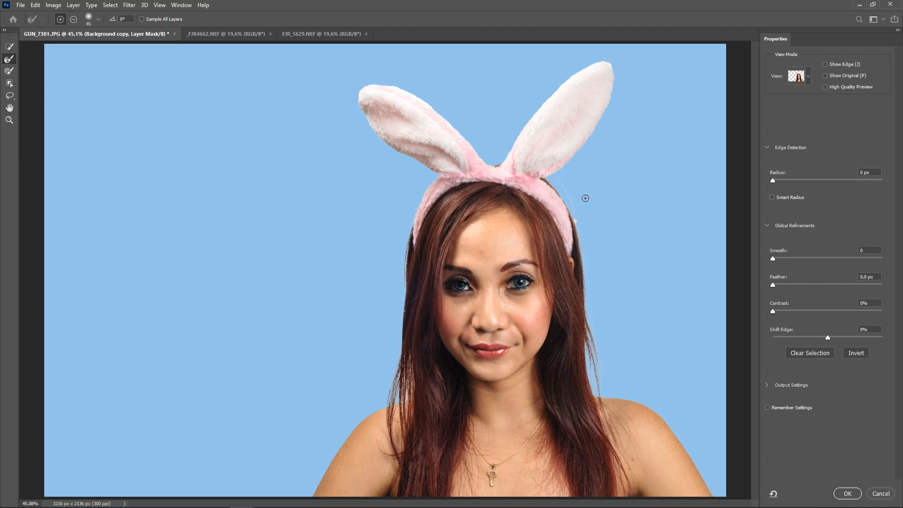
{"action": "mouse_move", "coordinate": [542, 174]}
{"action": "left_mouse_down"}
{"action": "mouse_move", "coordinate": [567, 187]}
{"action": "mouse_move", "coordinate": [577, 238]}
{"action": "left_mouse_up"}
Step: Refine the loose hair strands above the left shoulder in the image with the Refine Edge Brush at size 60
{"action": "scroll", "coordinate": [410, 397], "scroll_direction": "up", "scroll_amount": 5}
{"action": "scroll", "coordinate": [410, 397], "scroll_direction": "up", "scroll_amount": 2}
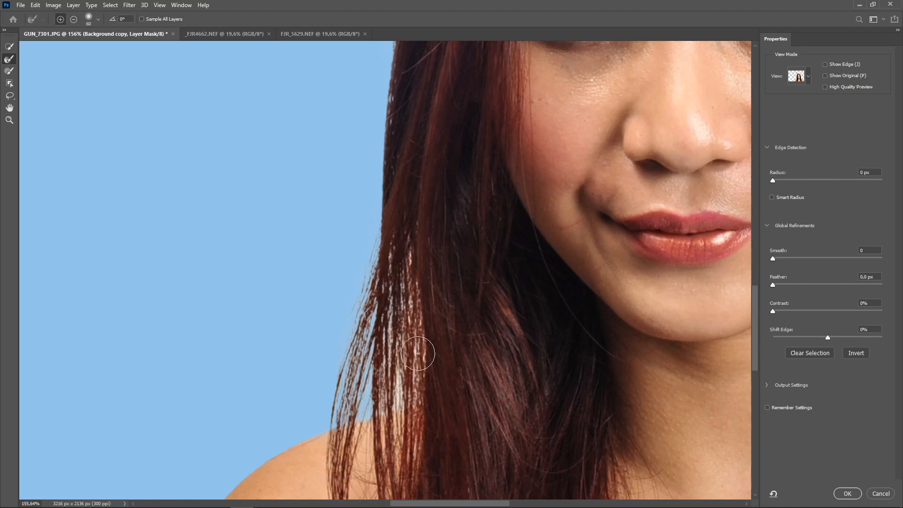
{"action": "left_click_drag", "start_coordinate": [401, 235], "coordinate": [389, 422]}
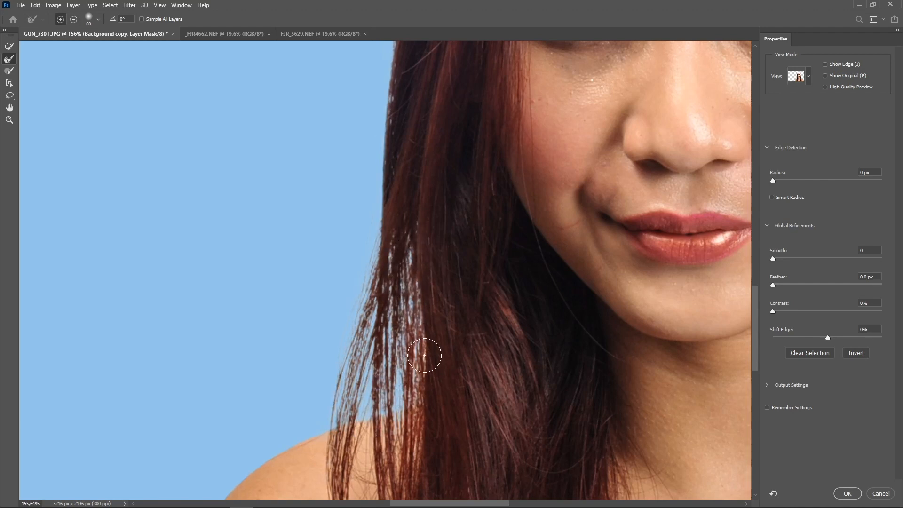
Step: Refine the remaining hair edge down the right side of the head and apply the refinements to the layer mask
{"action": "left_click_drag", "start_coordinate": [575, 125], "coordinate": [439, 348]}
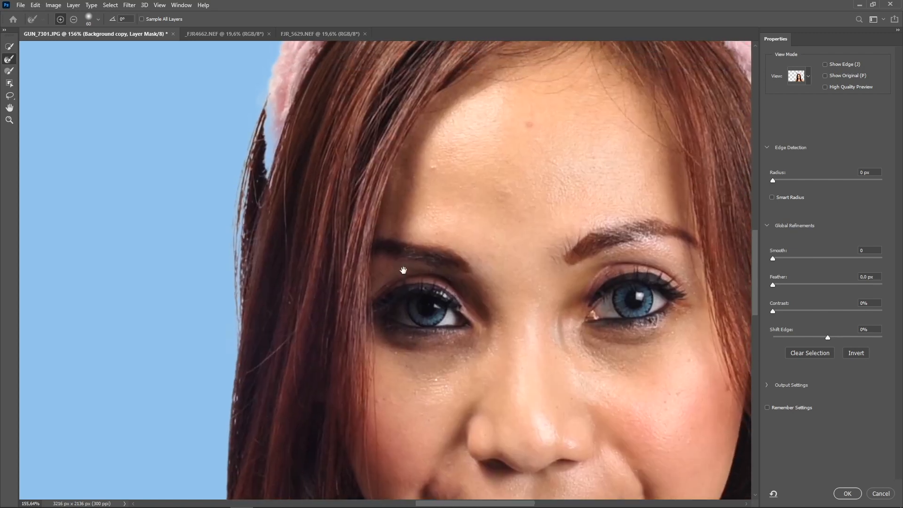
{"action": "left_click_drag", "start_coordinate": [404, 154], "coordinate": [223, 244]}
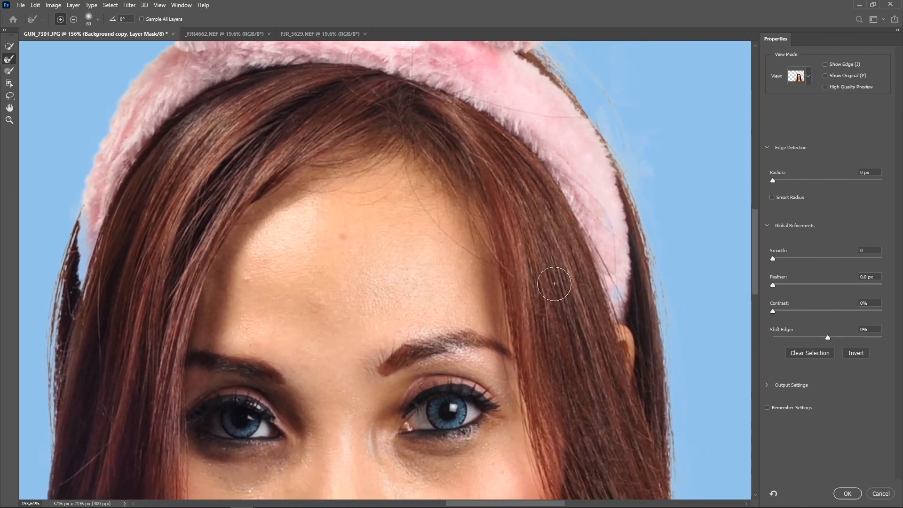
{"action": "left_click_drag", "start_coordinate": [609, 314], "coordinate": [517, 249]}
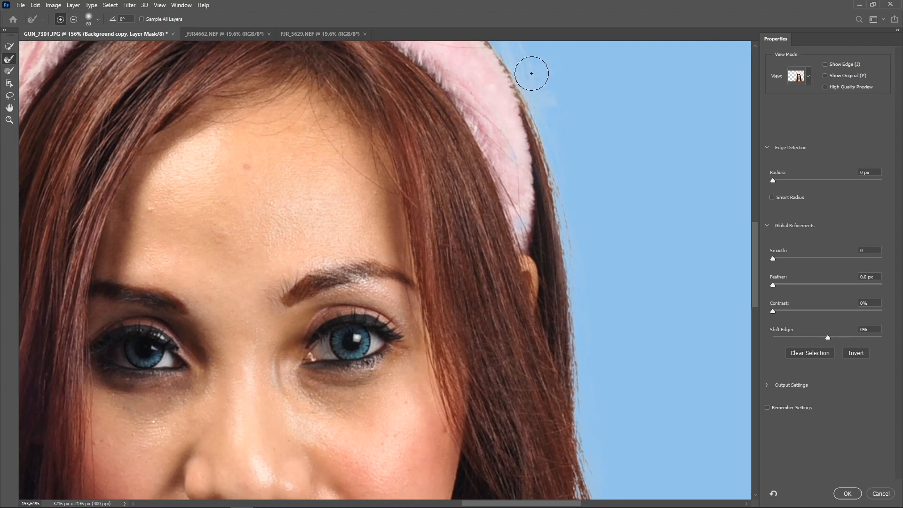
{"action": "mouse_move", "coordinate": [562, 157]}
{"action": "left_mouse_down"}
{"action": "mouse_move", "coordinate": [569, 323]}
{"action": "mouse_move", "coordinate": [449, 171]}
{"action": "mouse_move", "coordinate": [436, 167]}
{"action": "mouse_move", "coordinate": [467, 226]}
{"action": "mouse_move", "coordinate": [488, 234]}
{"action": "mouse_move", "coordinate": [538, 298]}
{"action": "mouse_move", "coordinate": [565, 414]}
{"action": "left_mouse_up"}
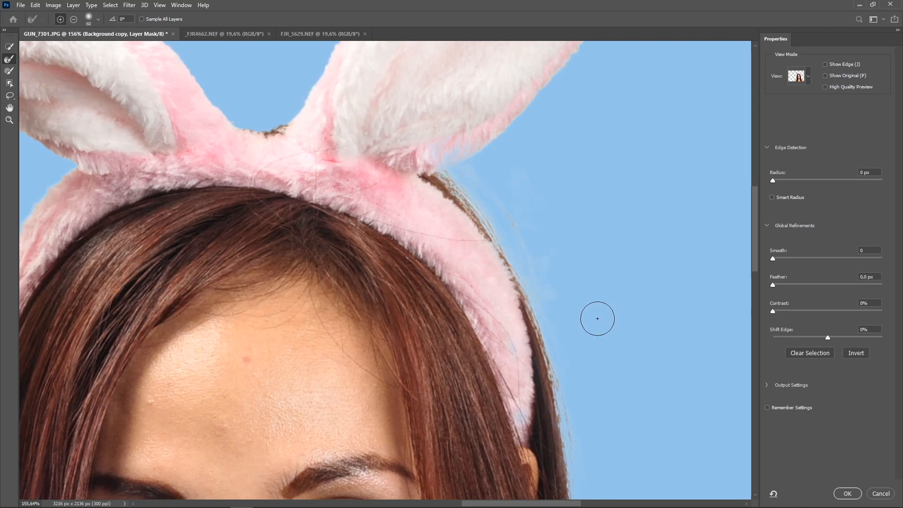
{"action": "scroll", "coordinate": [597, 316], "scroll_direction": "down", "scroll_amount": 5}
{"action": "left_click_drag", "start_coordinate": [597, 318], "coordinate": [579, 137]}
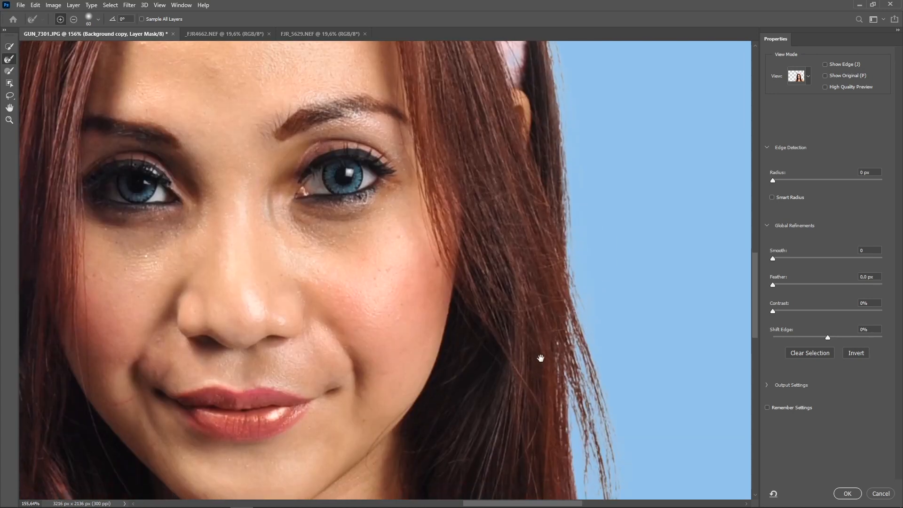
{"action": "left_click_drag", "start_coordinate": [540, 357], "coordinate": [571, 121]}
{"action": "left_click_drag", "start_coordinate": [574, 219], "coordinate": [514, 413]}
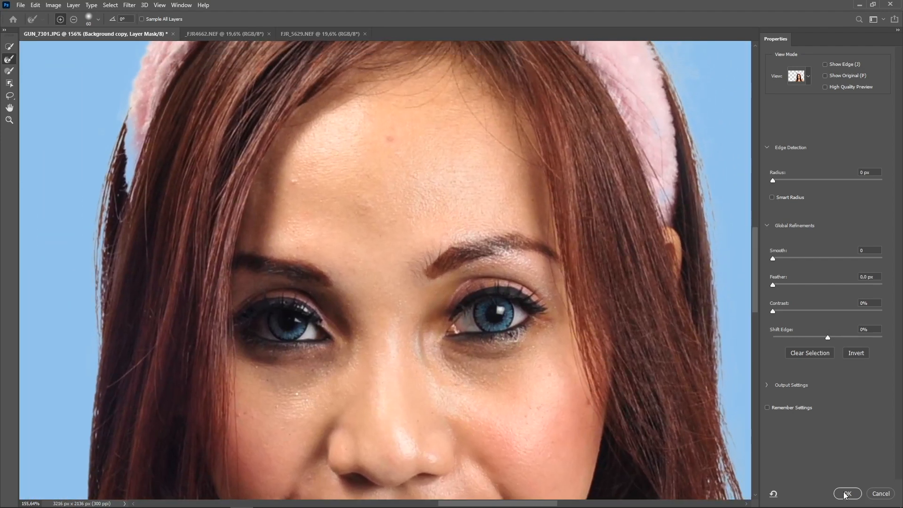
{"action": "left_click", "coordinate": [846, 494]}
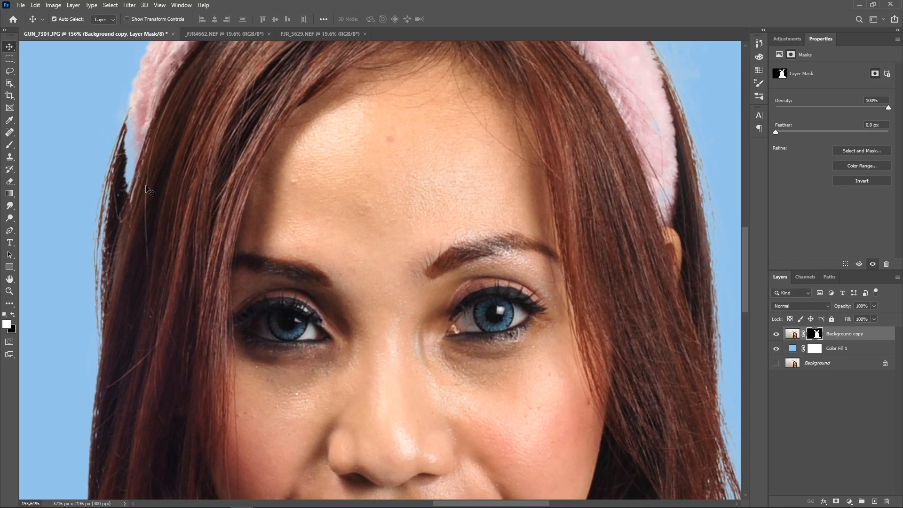
Step: Paint white with the Brush on the Background copy's layer mask to restore the headband's missing left edge
{"action": "key", "text": "b"}
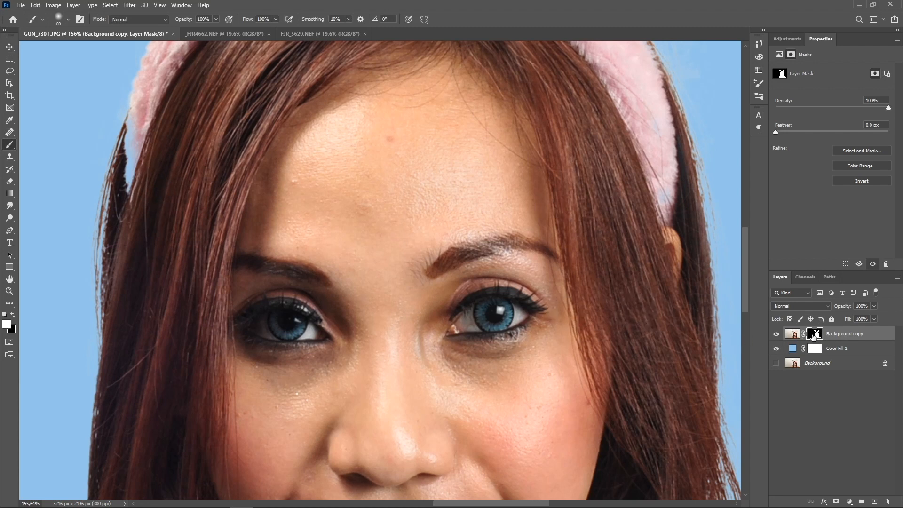
{"action": "left_click_drag", "start_coordinate": [199, 227], "coordinate": [223, 305]}
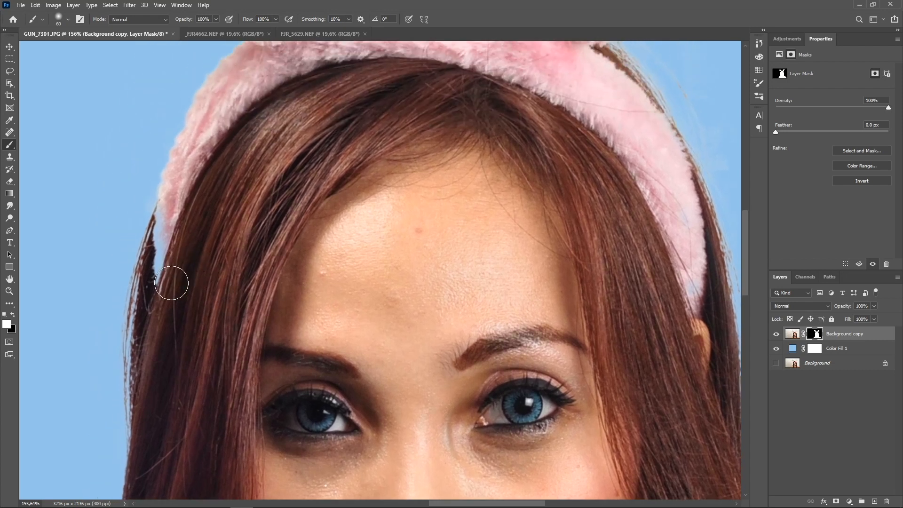
{"action": "left_click_drag", "start_coordinate": [164, 288], "coordinate": [177, 258]}
{"action": "mouse_move", "coordinate": [169, 282]}
{"action": "left_mouse_down"}
{"action": "mouse_move", "coordinate": [162, 254]}
{"action": "mouse_move", "coordinate": [172, 216]}
{"action": "left_mouse_up"}
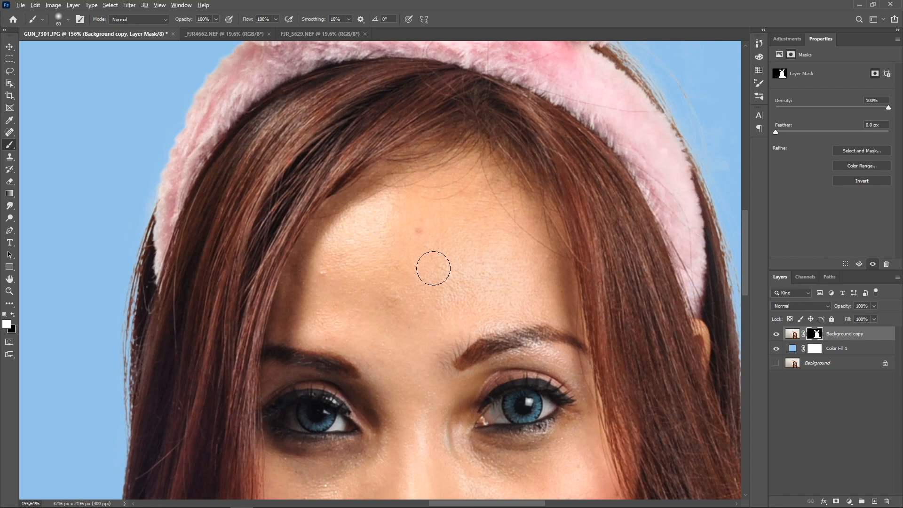
{"action": "scroll", "coordinate": [433, 268], "scroll_direction": "down", "scroll_amount": 4}
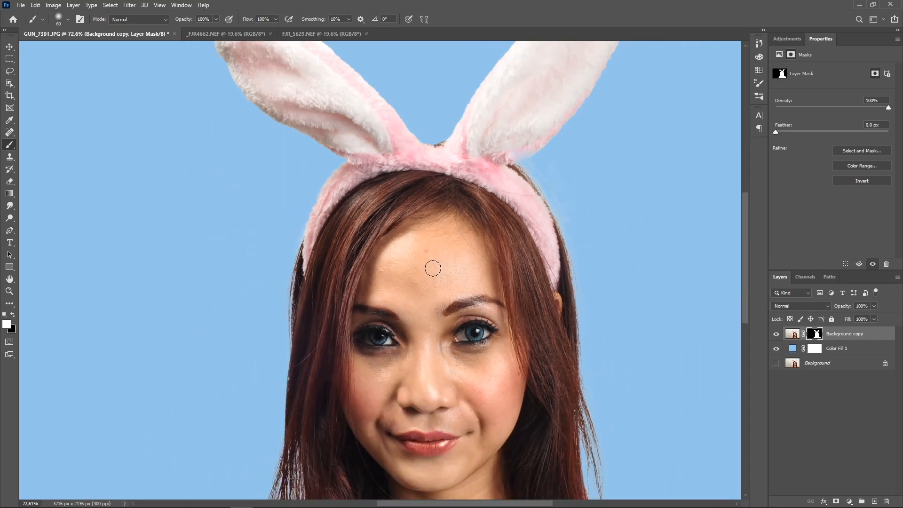
{"action": "scroll", "coordinate": [433, 268], "scroll_direction": "down", "scroll_amount": 2}
{"action": "scroll", "coordinate": [433, 268], "scroll_direction": "down", "scroll_amount": 3}
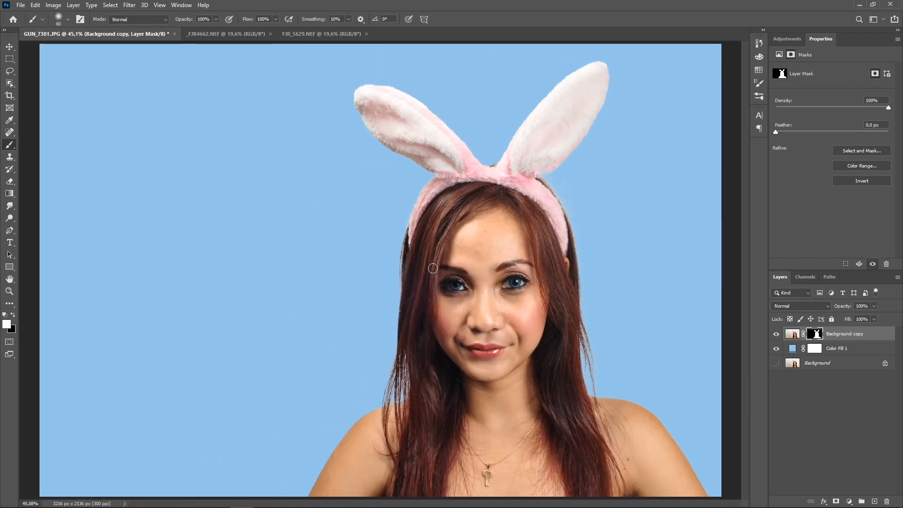
Step: Duplicate the Background layer, place the duplicate above Color Fill 1, and hide the fill and the masked Background copy
{"action": "key", "text": "v"}
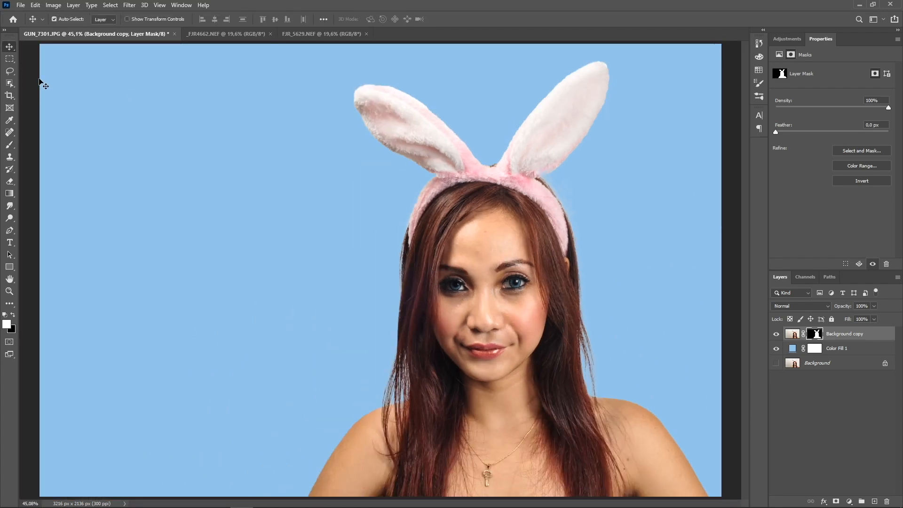
{"action": "left_click", "coordinate": [9, 84]}
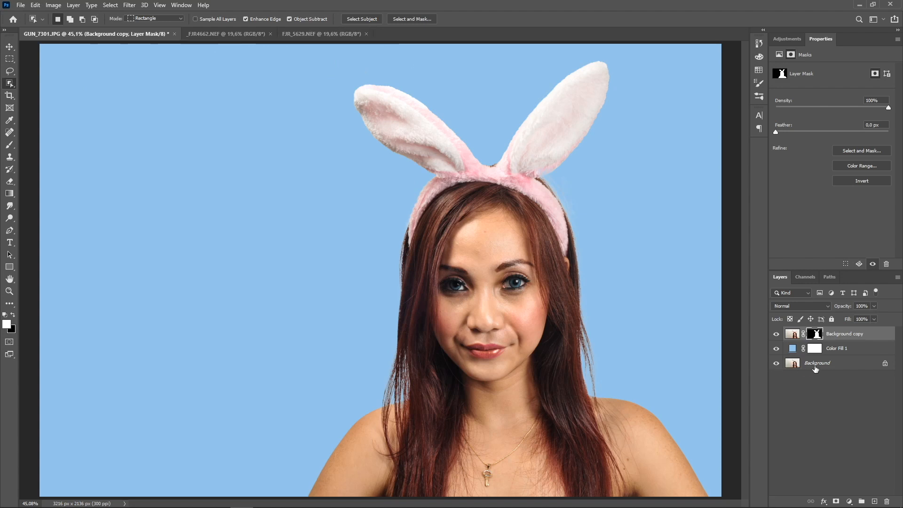
{"action": "left_click_drag", "start_coordinate": [815, 370], "coordinate": [874, 501]}
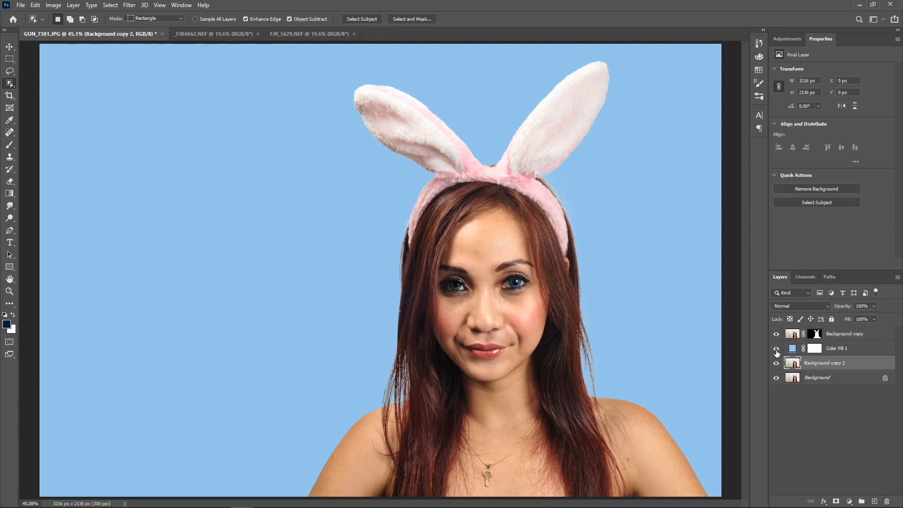
{"action": "left_click_drag", "start_coordinate": [777, 353], "coordinate": [776, 333]}
{"action": "left_click_drag", "start_coordinate": [844, 348], "coordinate": [838, 373]}
{"action": "left_click", "coordinate": [792, 348]}
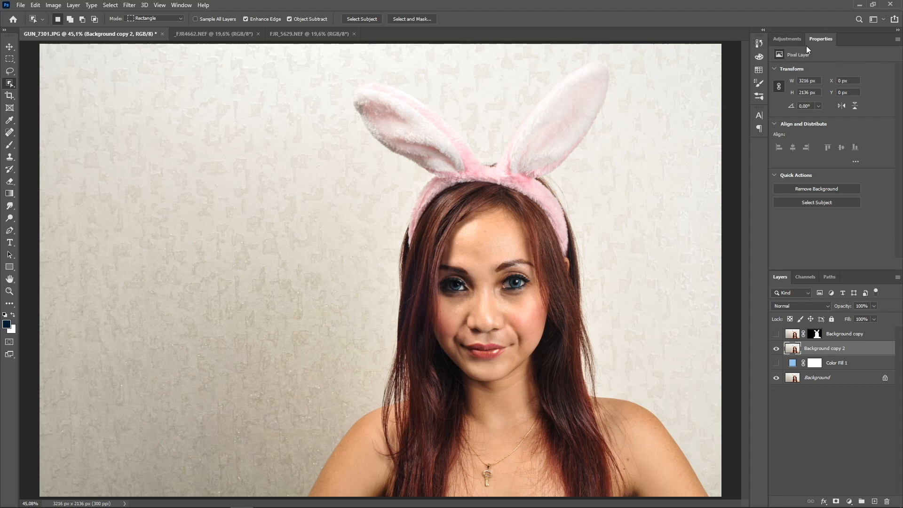
Step: Apply the Remove Background quick action to Background copy 2 and show the Color Fill 1 layer beneath it
{"action": "left_click", "coordinate": [186, 5]}
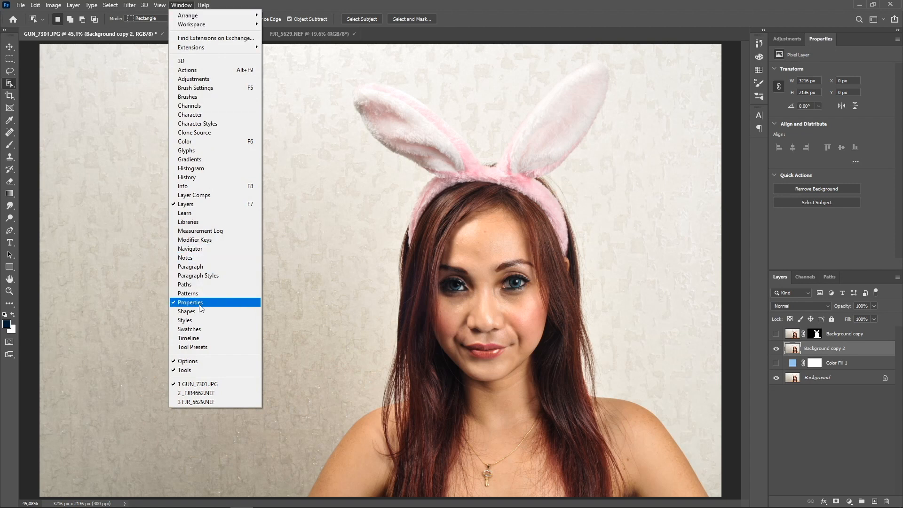
{"action": "left_click", "coordinate": [824, 38]}
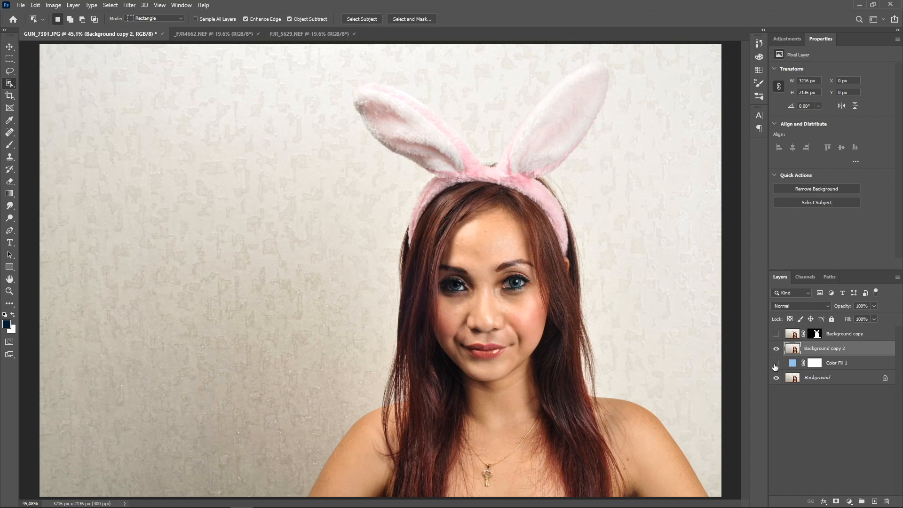
{"action": "left_click", "coordinate": [806, 188]}
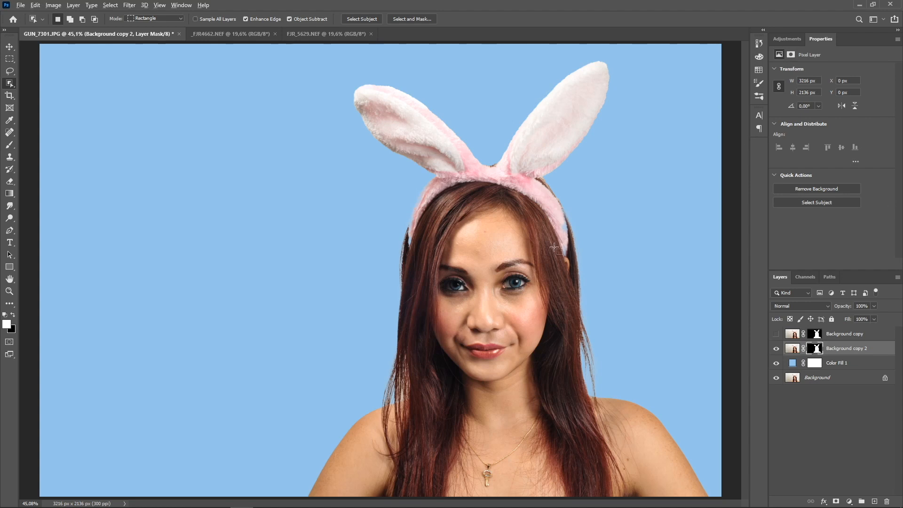
Step: Paint white with the Brush on Background copy 2's layer mask to fill the gaps in the headband's right side
{"action": "scroll", "coordinate": [470, 233], "scroll_direction": "up", "scroll_amount": 2}
{"action": "key", "text": "b"}
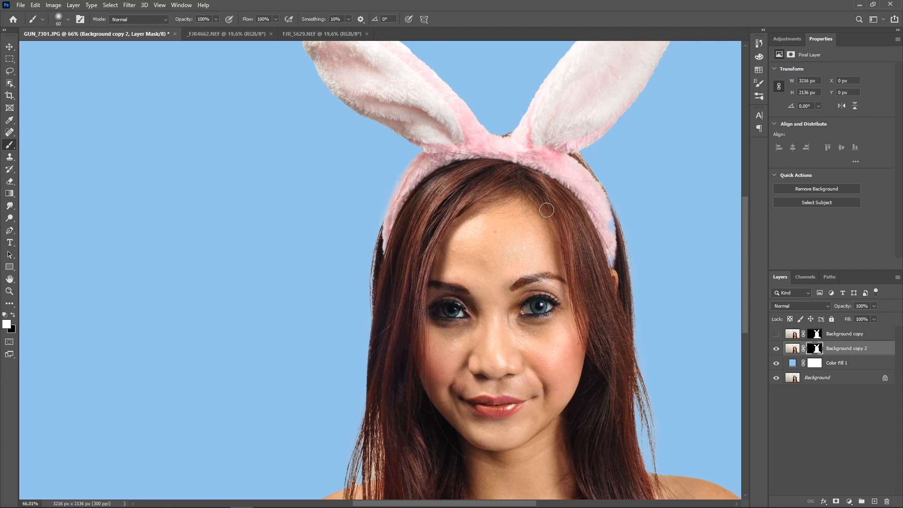
{"action": "left_click_drag", "start_coordinate": [601, 218], "coordinate": [609, 264]}
{"action": "scroll", "coordinate": [467, 221], "scroll_direction": "down", "scroll_amount": 2}
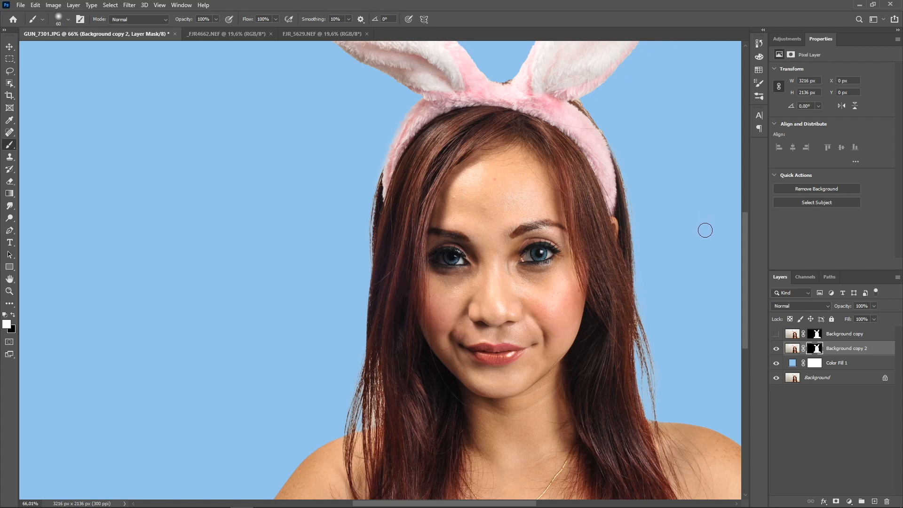
Step: Inspect Background copy 2's layer mask in the Select and Mask workspace and return to the full image
{"action": "left_click", "coordinate": [814, 348]}
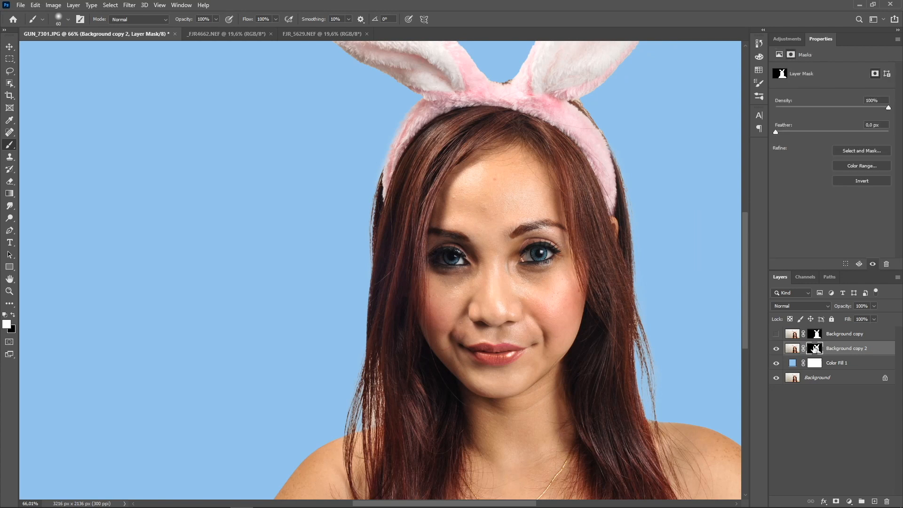
{"action": "left_click", "coordinate": [840, 151]}
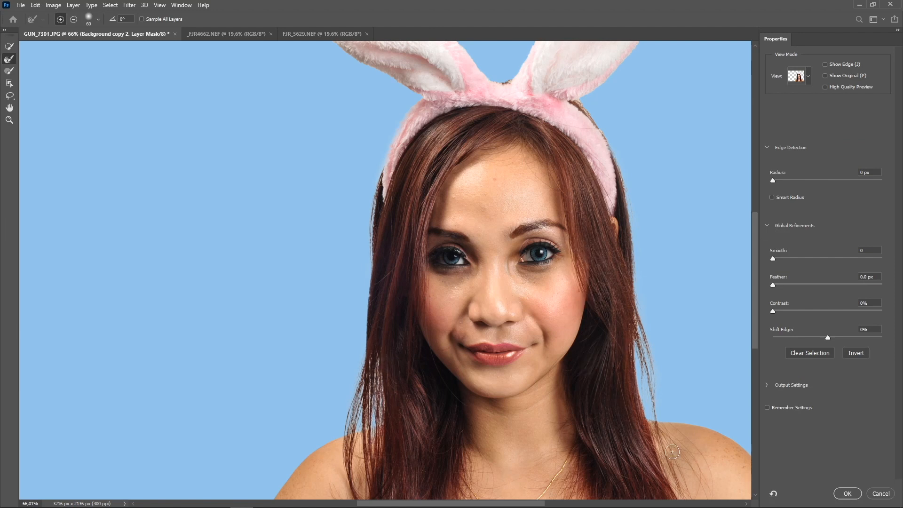
{"action": "left_click", "coordinate": [847, 493]}
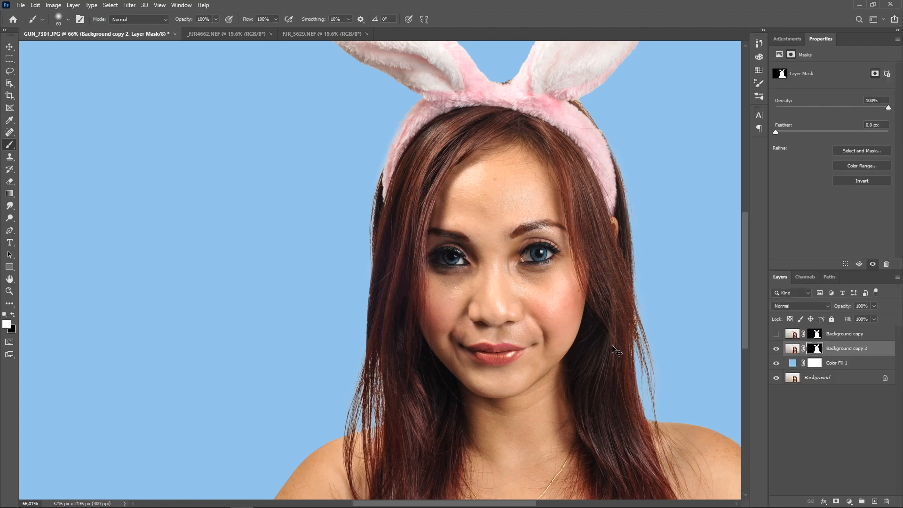
{"action": "scroll", "coordinate": [614, 351], "scroll_direction": "down", "scroll_amount": 3}
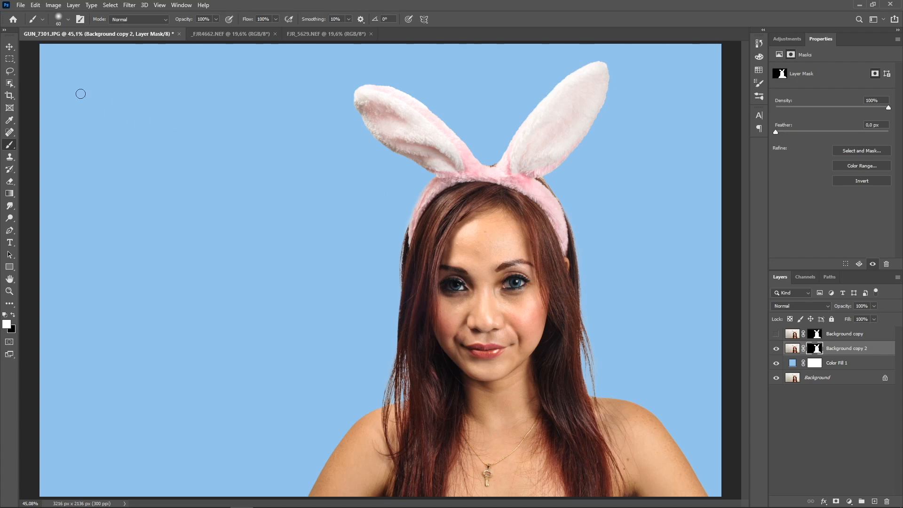
Step: Choose the Object Selection tool, switch to the _FJR4662.NEF document and duplicate its Background layer
{"action": "left_click", "coordinate": [9, 83]}
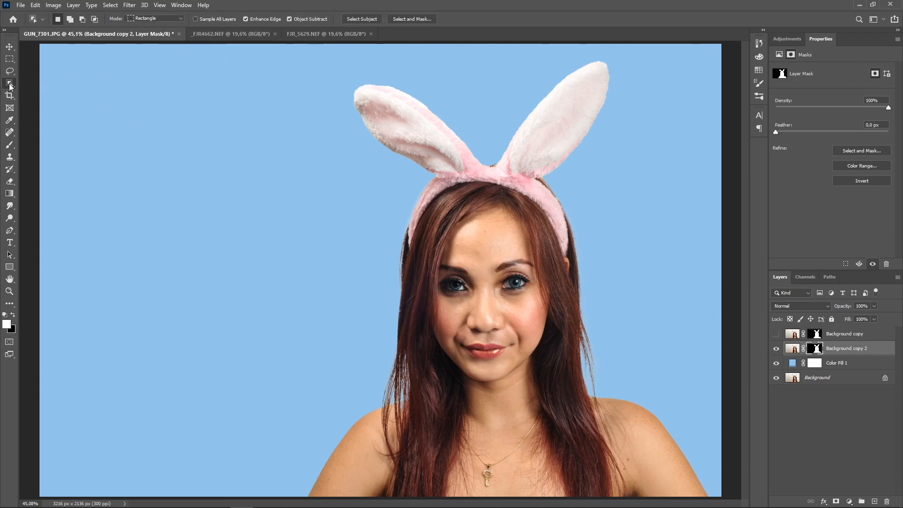
{"action": "left_click", "coordinate": [216, 35]}
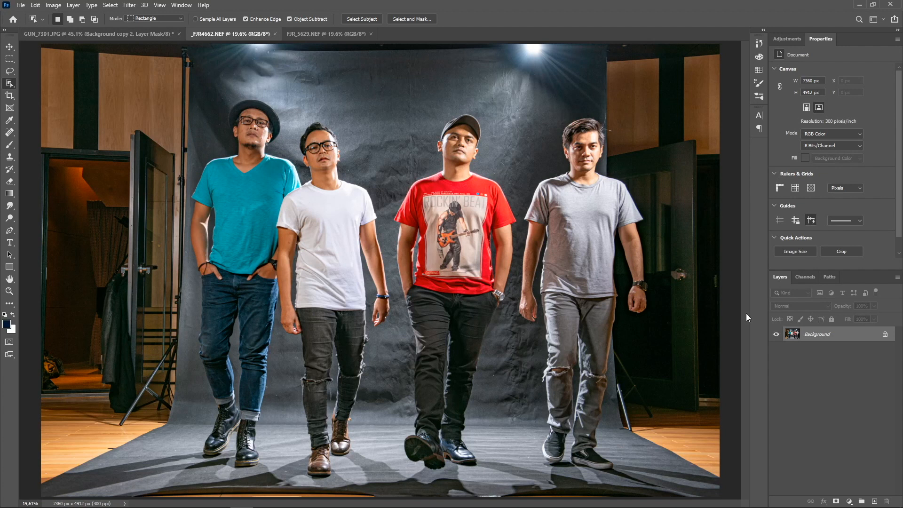
{"action": "left_click_drag", "start_coordinate": [793, 338], "coordinate": [874, 501]}
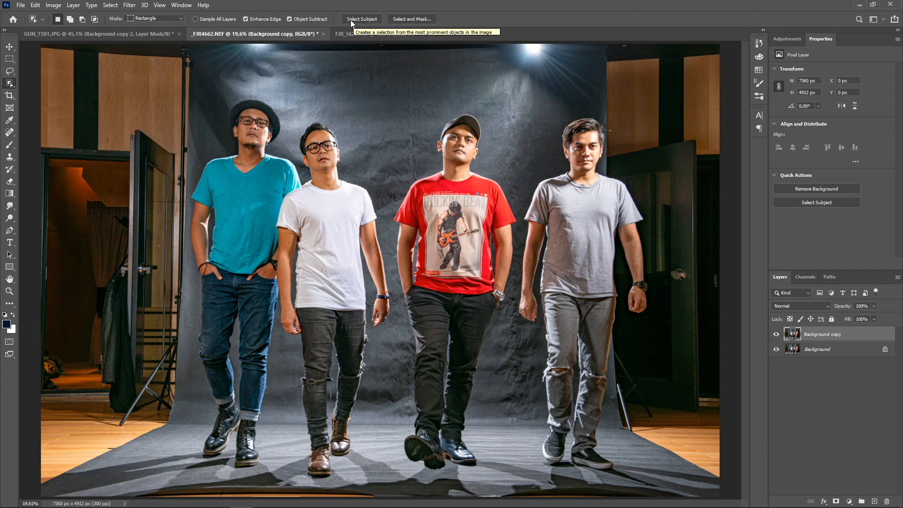
Step: Select the four men with Select Subject and hide the original Background layer
{"action": "left_click", "coordinate": [362, 19]}
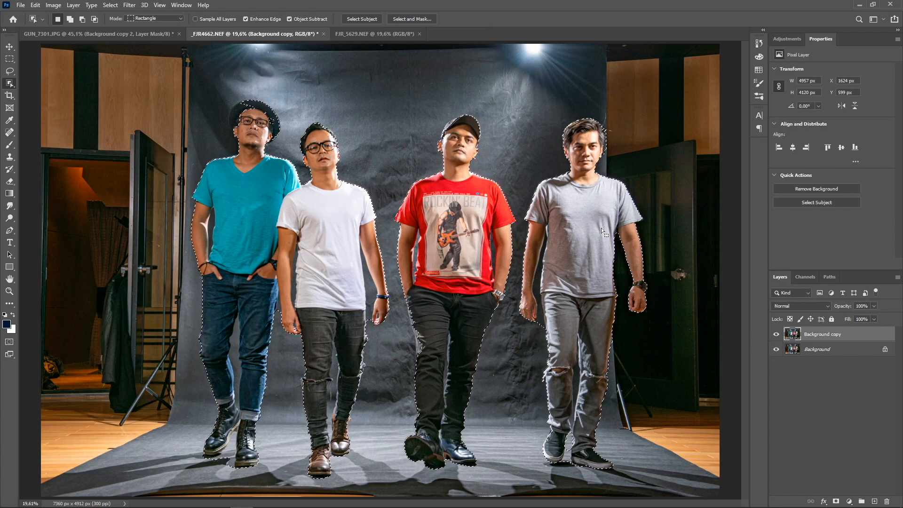
{"action": "left_click", "coordinate": [776, 349]}
Step: Add the missing parts of the teal-shirted man's hat to the selection with Object Selection rectangles, and deselect everything
{"action": "scroll", "coordinate": [260, 130], "scroll_direction": "up", "scroll_amount": 4, "text": "alt"}
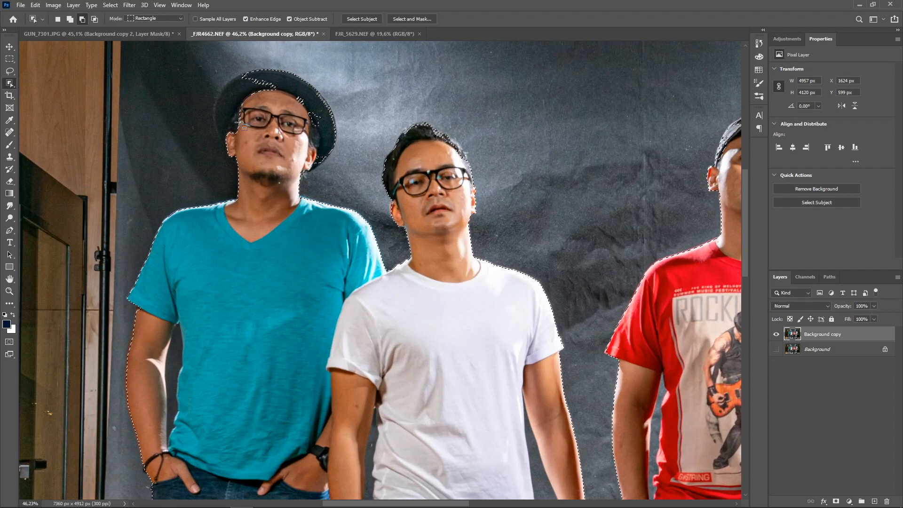
{"action": "scroll", "coordinate": [221, 113], "scroll_direction": "up", "scroll_amount": 2}
{"action": "left_click_drag", "start_coordinate": [197, 100], "coordinate": [283, 201]}
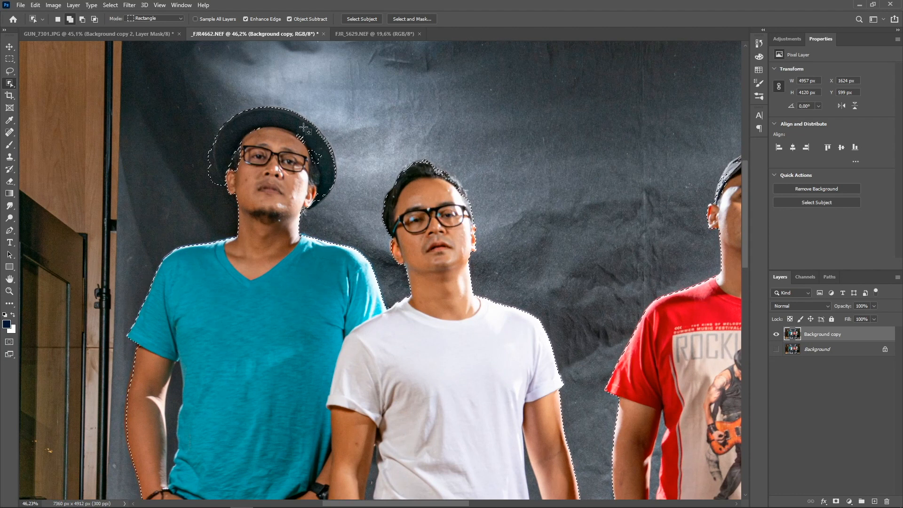
{"action": "left_click_drag", "start_coordinate": [292, 132], "coordinate": [338, 222]}
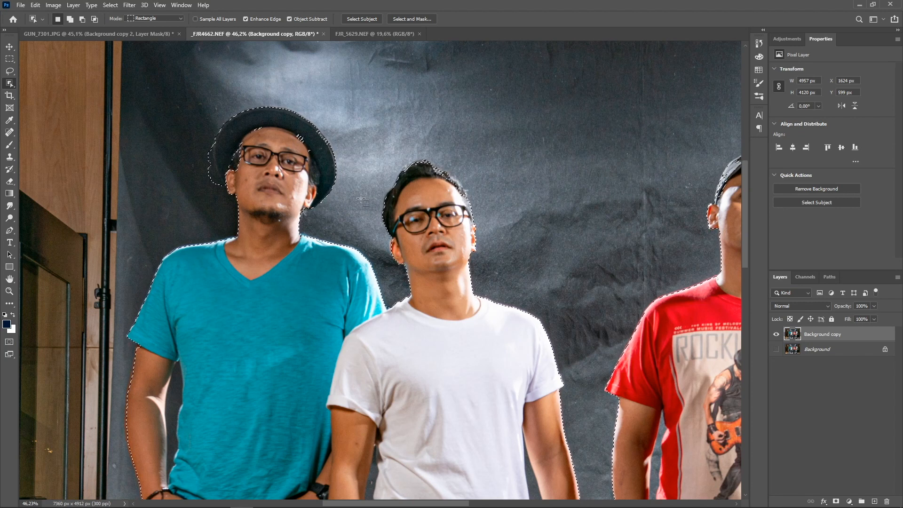
{"action": "key", "text": "ctrl+0"}
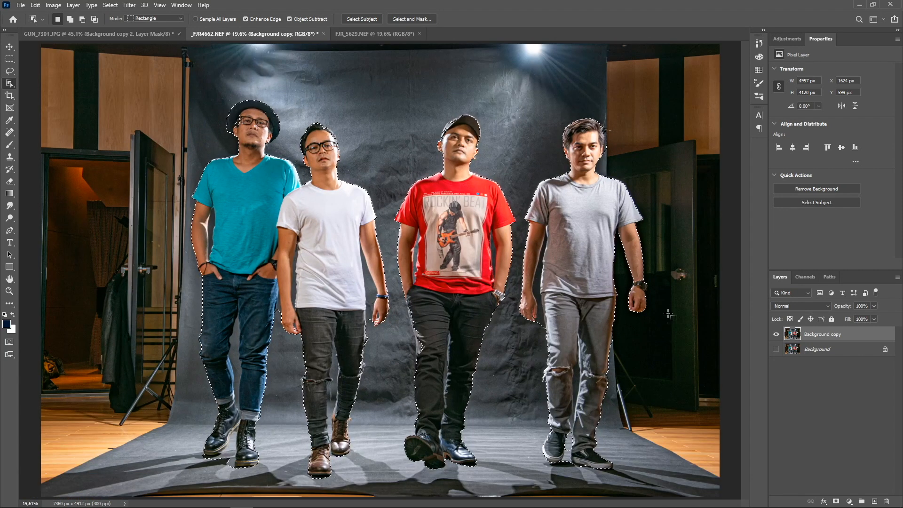
{"action": "key", "text": "ctrl+d"}
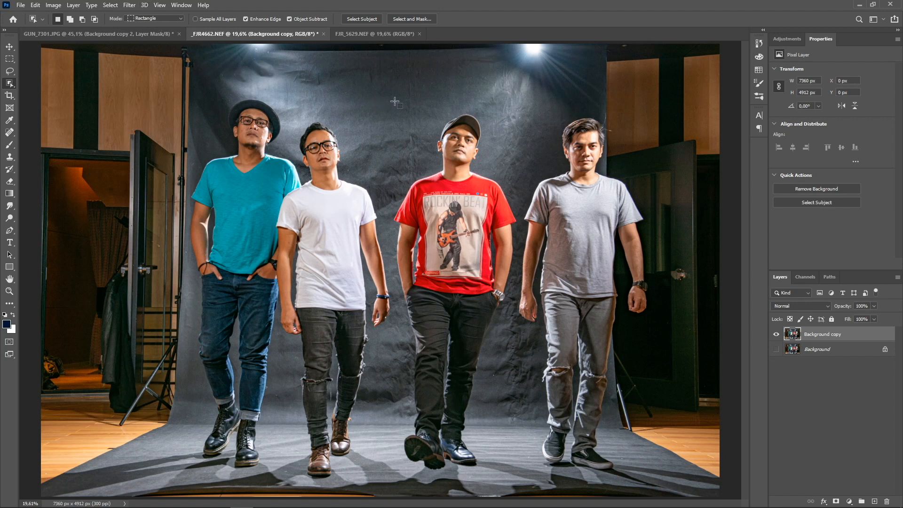
Step: Select only the man in the red shirt with a rectangular Object Selection around his whole body, and clear that selection
{"action": "left_click_drag", "start_coordinate": [384, 93], "coordinate": [515, 481]}
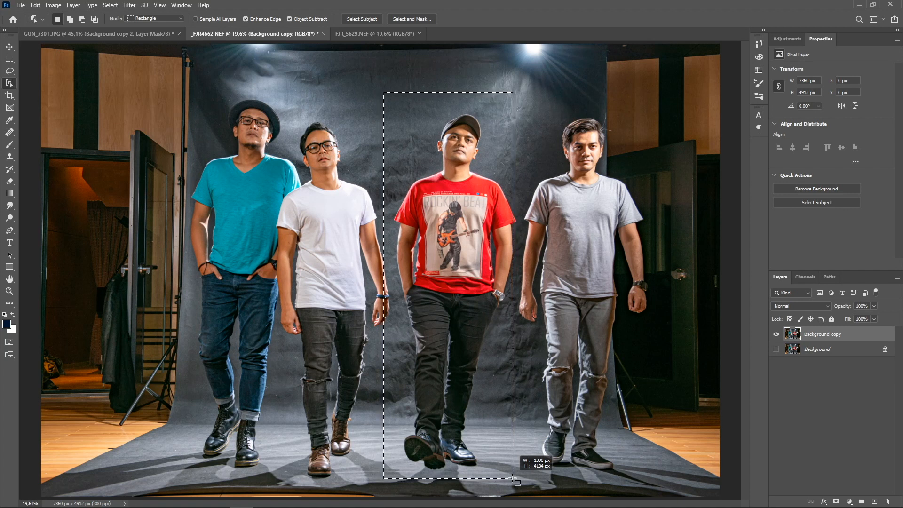
{"action": "key", "text": "space"}
{"action": "mouse_move", "coordinate": [515, 479]}
{"action": "left_mouse_down"}
{"action": "mouse_move", "coordinate": [529, 477]}
{"action": "mouse_move", "coordinate": [491, 454]}
{"action": "mouse_move", "coordinate": [432, 457]}
{"action": "mouse_move", "coordinate": [514, 470]}
{"action": "mouse_move", "coordinate": [494, 460]}
{"action": "mouse_move", "coordinate": [507, 483]}
{"action": "mouse_move", "coordinate": [520, 478]}
{"action": "left_mouse_up"}
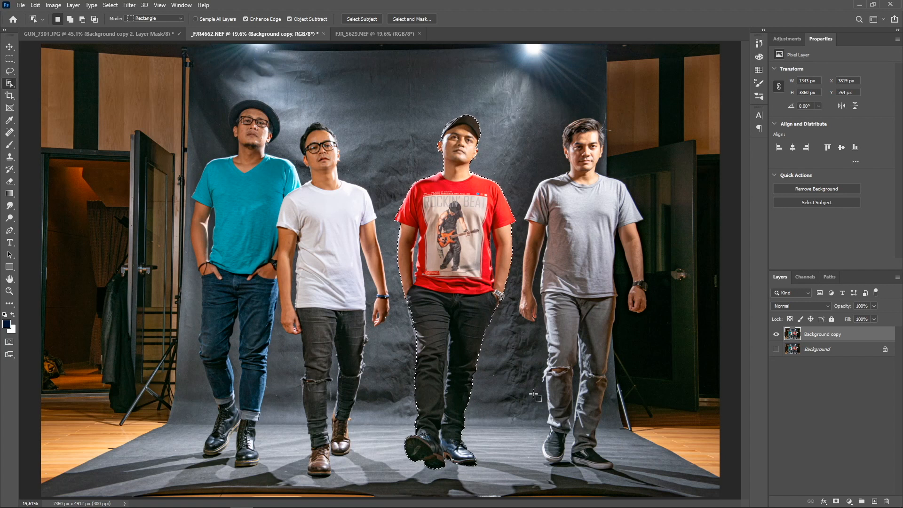
{"action": "key", "text": "ctrl+d"}
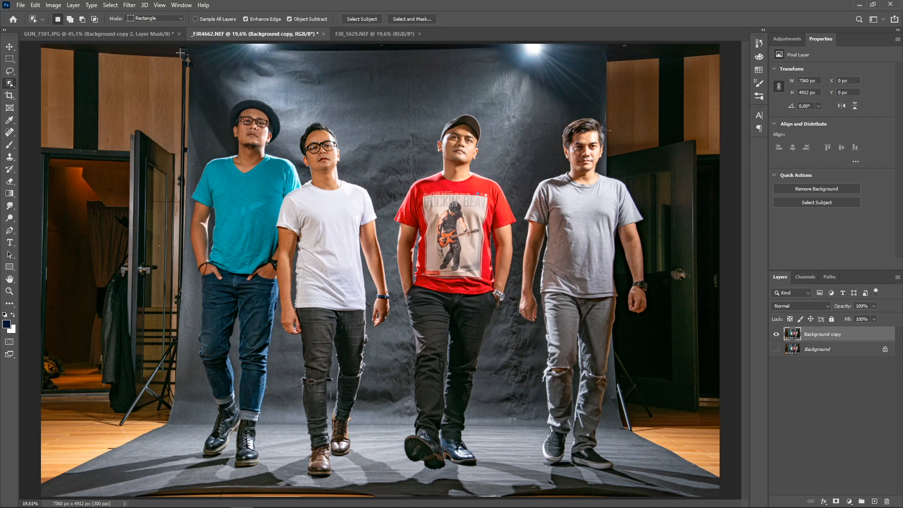
Step: Set the Object Selection tool to Lasso mode and select the man in the red shirt with a loose outline around him
{"action": "left_click", "coordinate": [168, 19]}
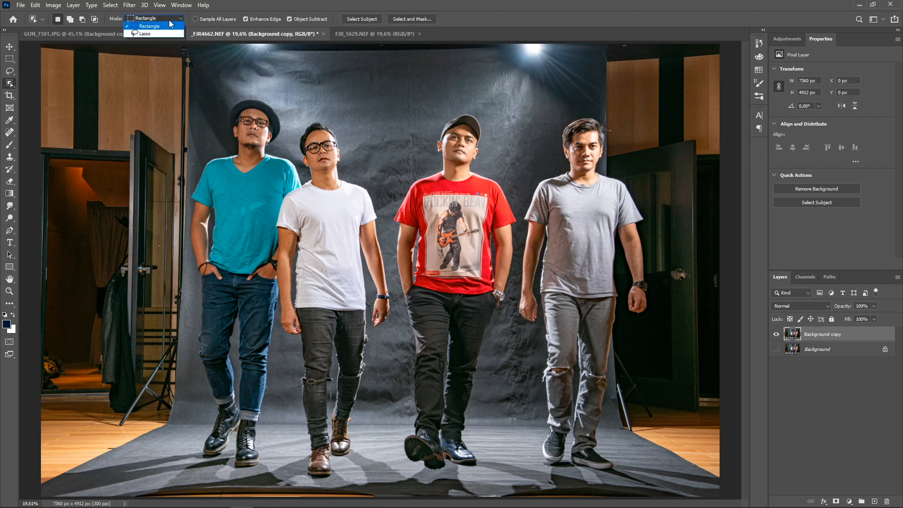
{"action": "left_click", "coordinate": [165, 33]}
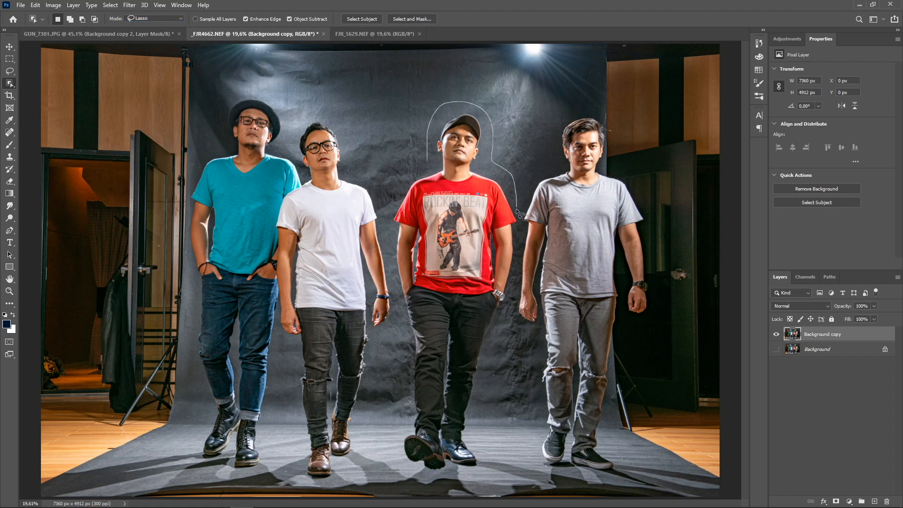
{"action": "left_click_drag", "start_coordinate": [516, 265], "coordinate": [505, 337]}
{"action": "left_click_drag", "start_coordinate": [422, 478], "coordinate": [399, 443]}
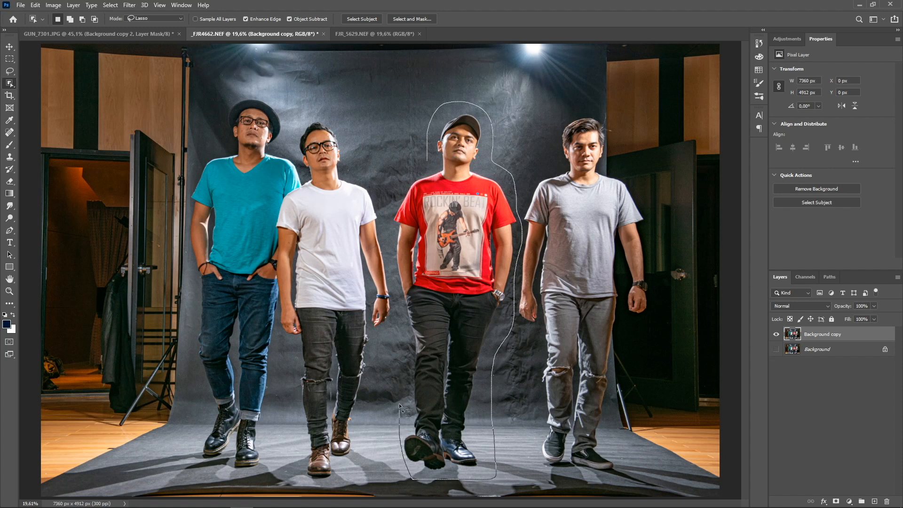
{"action": "mouse_move", "coordinate": [394, 278]}
{"action": "left_mouse_down"}
{"action": "mouse_move", "coordinate": [385, 206]}
{"action": "mouse_move", "coordinate": [427, 159]}
{"action": "left_mouse_up"}
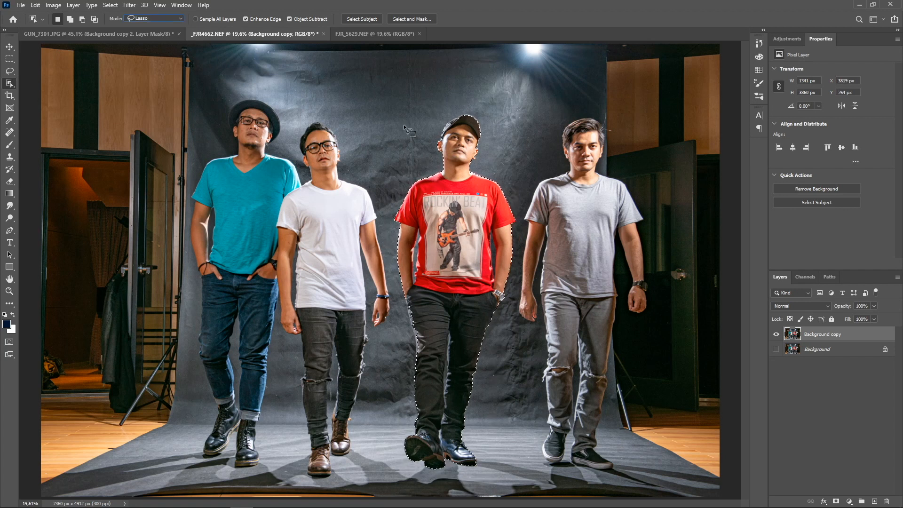
{"action": "key", "text": "alt"}
{"action": "scroll", "coordinate": [416, 263], "scroll_direction": "up", "scroll_amount": 1}
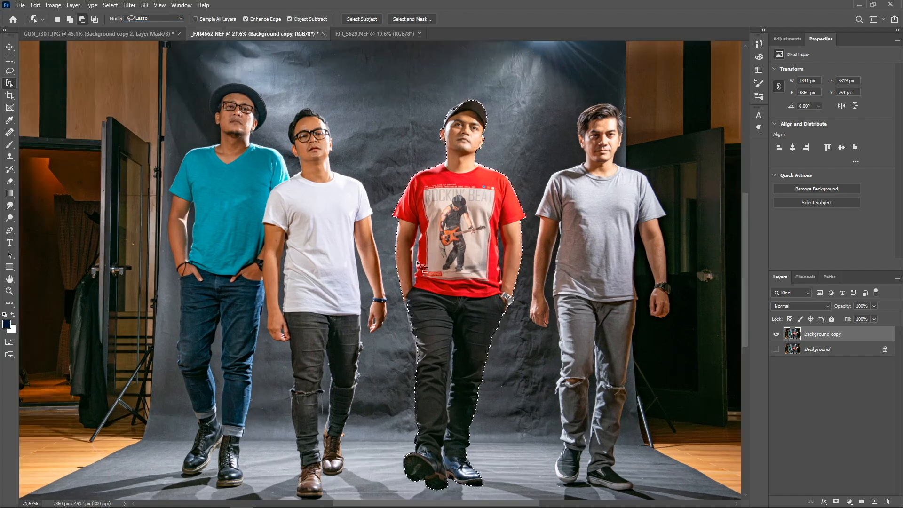
Step: Subtract the gaps between both arms and the torso of the red-shirted man from the selection with loose lasso outlines
{"action": "scroll", "coordinate": [416, 261], "scroll_direction": "up", "scroll_amount": 7}
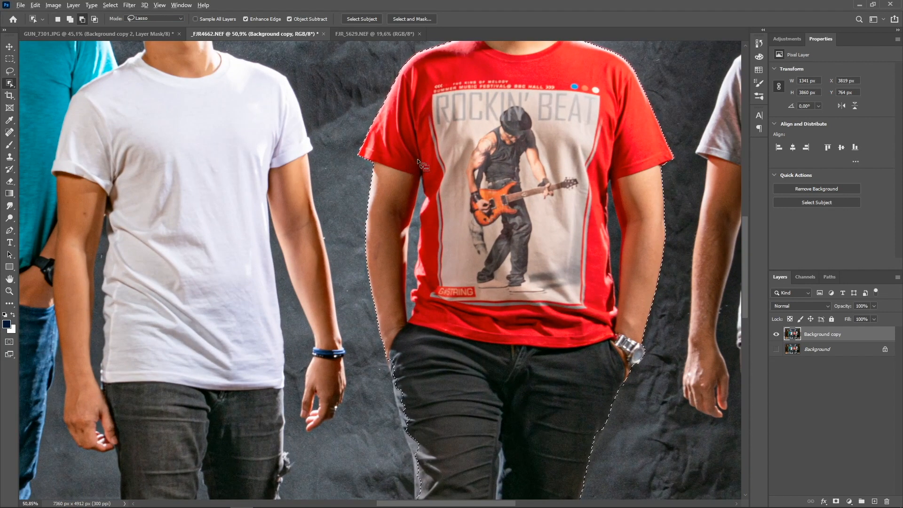
{"action": "key", "text": "alt"}
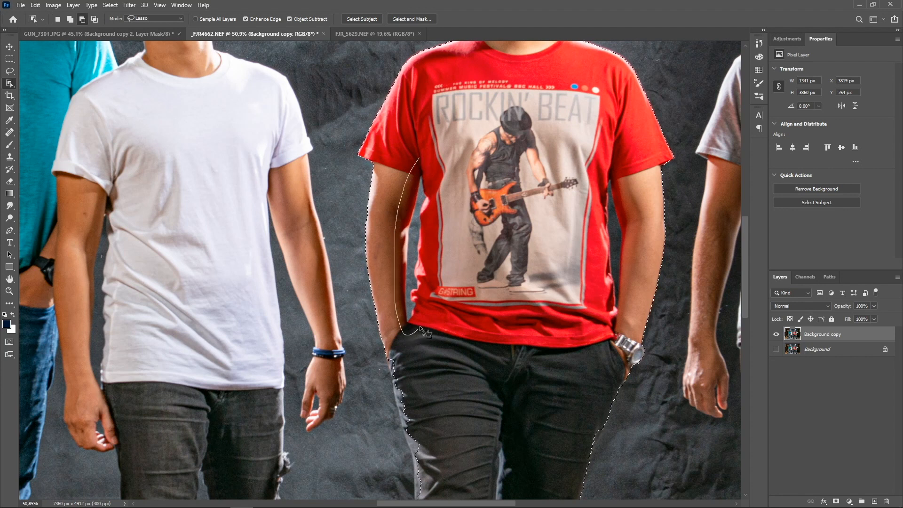
{"action": "left_click_drag", "start_coordinate": [425, 159], "coordinate": [422, 157]}
{"action": "key", "text": "alt"}
{"action": "mouse_move", "coordinate": [617, 161]}
{"action": "left_mouse_down"}
{"action": "mouse_move", "coordinate": [595, 208]}
{"action": "mouse_move", "coordinate": [594, 322]}
{"action": "left_mouse_up"}
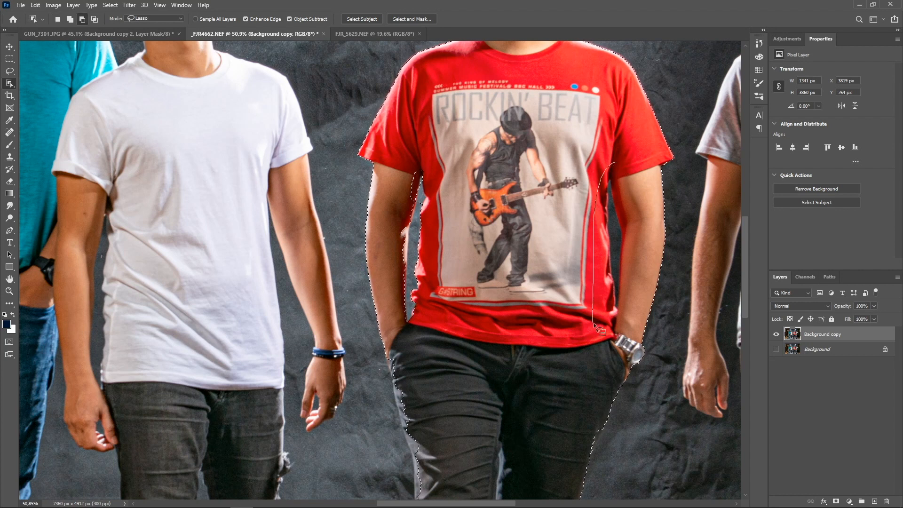
{"action": "left_click_drag", "start_coordinate": [616, 161], "coordinate": [616, 163]}
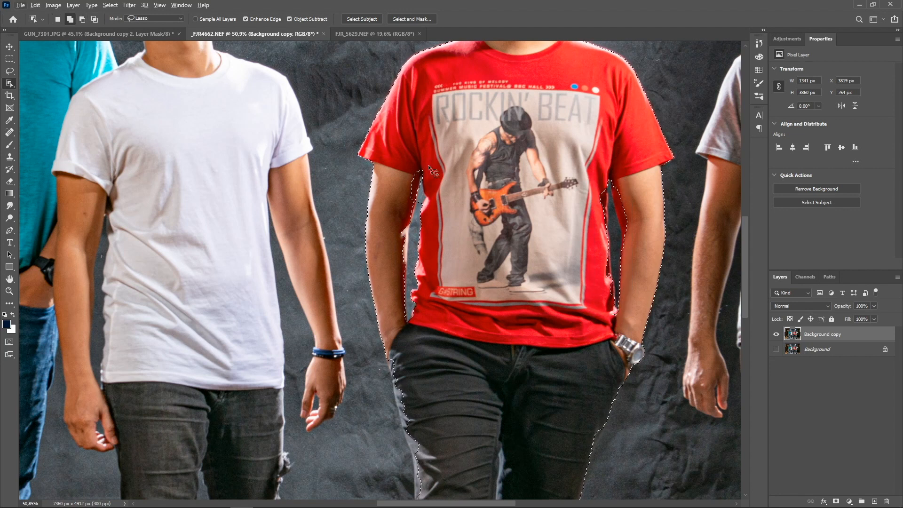
Step: Correct the selection edge between the red-shirted man's right arm and his shirt with further small lasso outlines
{"action": "mouse_move", "coordinate": [426, 164]}
{"action": "left_mouse_down"}
{"action": "mouse_move", "coordinate": [410, 207]}
{"action": "mouse_move", "coordinate": [434, 202]}
{"action": "left_mouse_up"}
{"action": "left_click_drag", "start_coordinate": [432, 166], "coordinate": [428, 164]}
{"action": "mouse_move", "coordinate": [413, 224]}
{"action": "left_mouse_down"}
{"action": "mouse_move", "coordinate": [403, 272]}
{"action": "mouse_move", "coordinate": [397, 217]}
{"action": "left_mouse_up"}
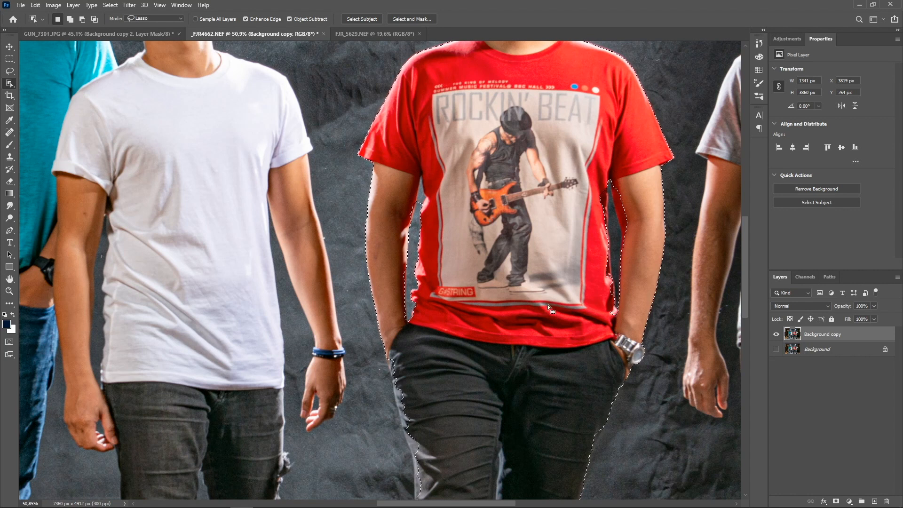
Step: Clear the selection and select the man in the white T-shirt with a loose Object Selection lasso around his whole body
{"action": "scroll", "coordinate": [548, 304], "scroll_direction": "down", "scroll_amount": 5}
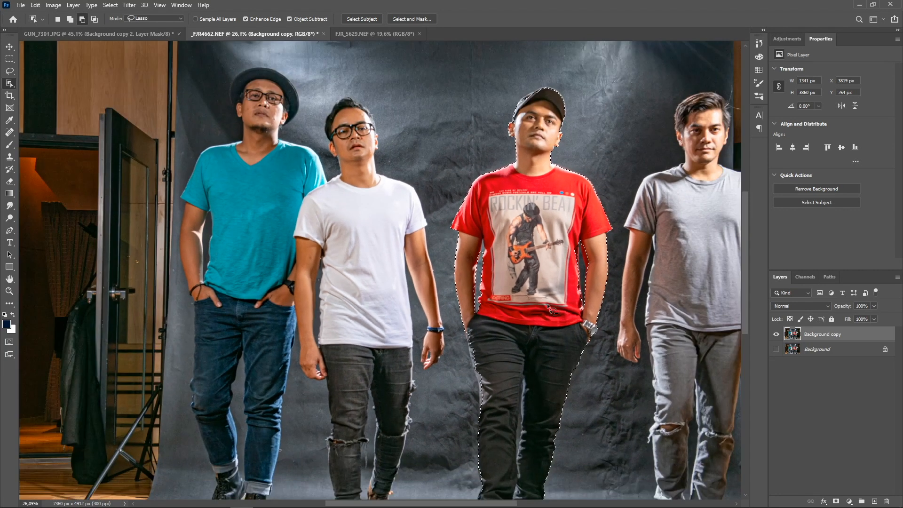
{"action": "scroll", "coordinate": [546, 304], "scroll_direction": "down", "scroll_amount": 1}
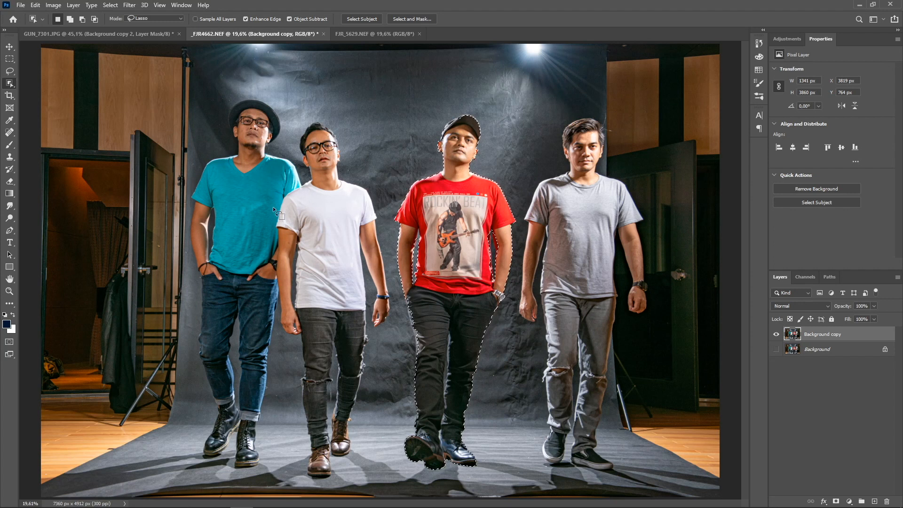
{"action": "key", "text": "ctrl+d"}
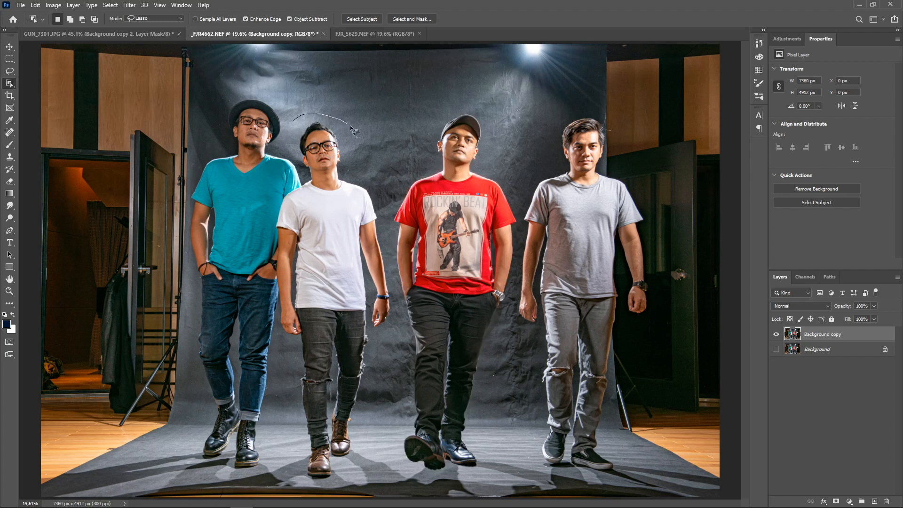
{"action": "mouse_move", "coordinate": [390, 255]}
{"action": "left_mouse_down"}
{"action": "mouse_move", "coordinate": [397, 327]}
{"action": "mouse_move", "coordinate": [360, 474]}
{"action": "mouse_move", "coordinate": [348, 484]}
{"action": "mouse_move", "coordinate": [325, 487]}
{"action": "mouse_move", "coordinate": [297, 472]}
{"action": "mouse_move", "coordinate": [271, 332]}
{"action": "left_mouse_up"}
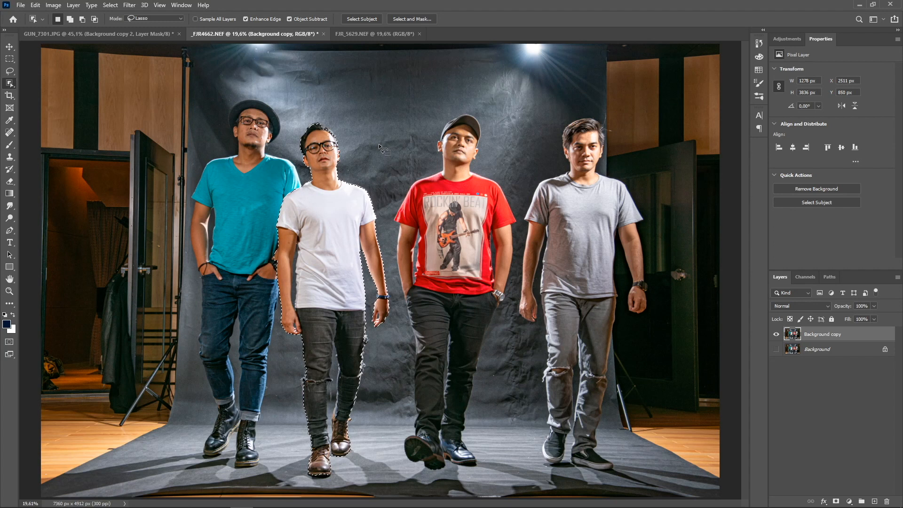
Step: Add the missing sole of the white-shirted man's front boot to the selection and subtract the background gap between his legs
{"action": "key", "text": "alt"}
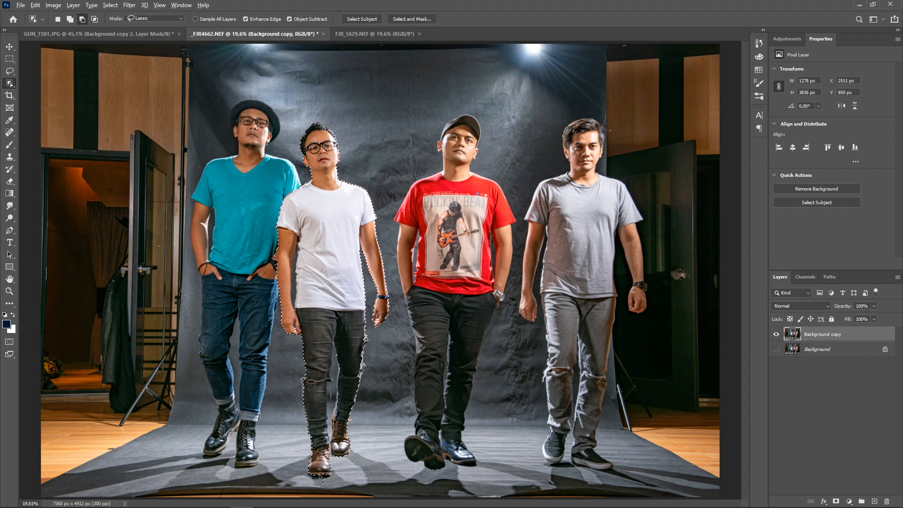
{"action": "scroll", "coordinate": [320, 476], "scroll_direction": "up", "scroll_amount": 6}
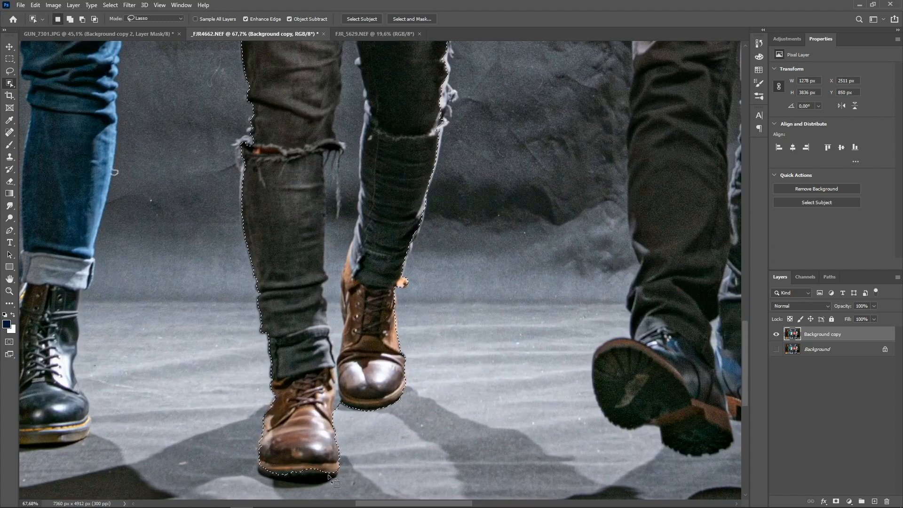
{"action": "mouse_move", "coordinate": [252, 461]}
{"action": "left_mouse_down", "text": "shift"}
{"action": "mouse_move", "coordinate": [352, 472]}
{"action": "mouse_move", "coordinate": [327, 485]}
{"action": "mouse_move", "coordinate": [272, 485]}
{"action": "mouse_move", "coordinate": [254, 455]}
{"action": "left_mouse_up", "text": "shift"}
{"action": "scroll", "coordinate": [369, 420], "scroll_direction": "up", "scroll_amount": 3}
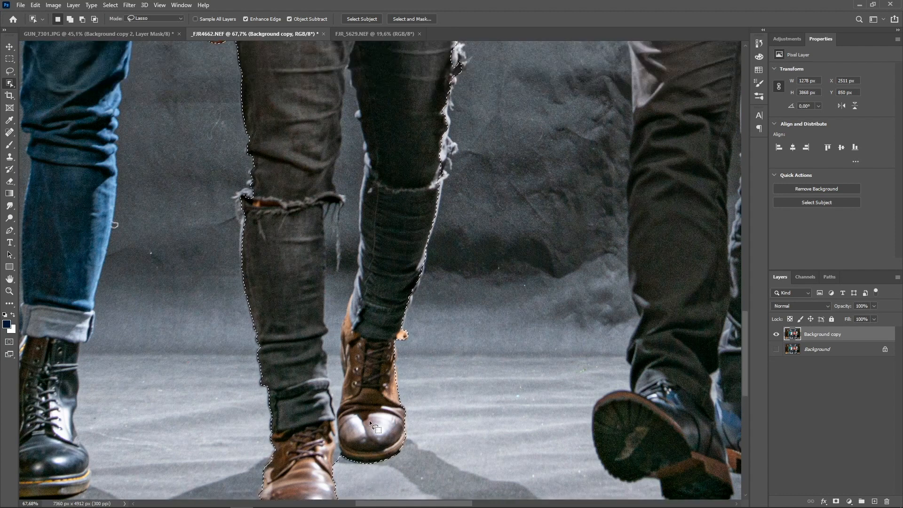
{"action": "mouse_move", "coordinate": [345, 477]}
{"action": "left_mouse_down"}
{"action": "mouse_move", "coordinate": [374, 256]}
{"action": "mouse_move", "coordinate": [378, 127]}
{"action": "mouse_move", "coordinate": [371, 70]}
{"action": "mouse_move", "coordinate": [355, 58]}
{"action": "mouse_move", "coordinate": [327, 93]}
{"action": "mouse_move", "coordinate": [306, 257]}
{"action": "mouse_move", "coordinate": [304, 354]}
{"action": "mouse_move", "coordinate": [345, 477]}
{"action": "left_mouse_up"}
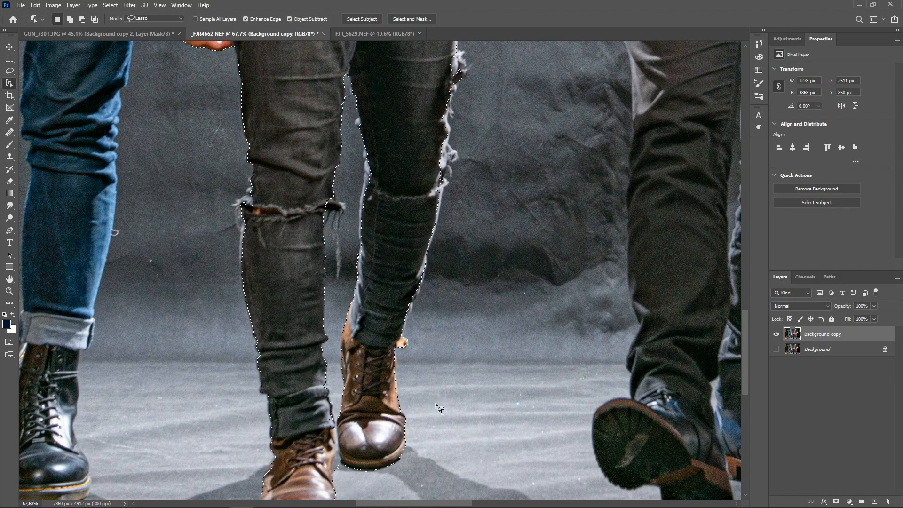
Step: Add the frayed denim on the white-shirted man's left thigh to the selection and lasso off the stray area beside his right arm
{"action": "scroll", "coordinate": [435, 404], "scroll_direction": "down", "scroll_amount": 3}
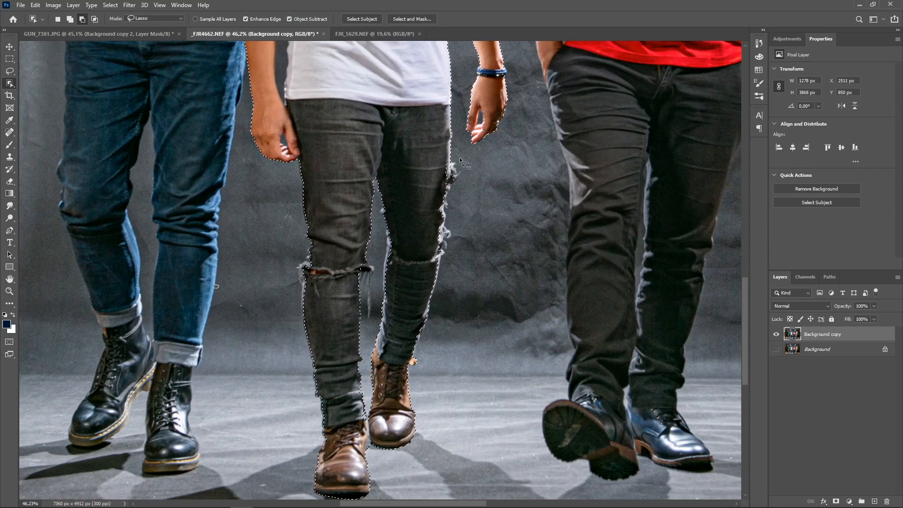
{"action": "key", "text": "shift"}
{"action": "mouse_move", "coordinate": [463, 158]}
{"action": "left_mouse_down"}
{"action": "mouse_move", "coordinate": [440, 179]}
{"action": "mouse_move", "coordinate": [449, 194]}
{"action": "mouse_move", "coordinate": [464, 159]}
{"action": "left_mouse_up"}
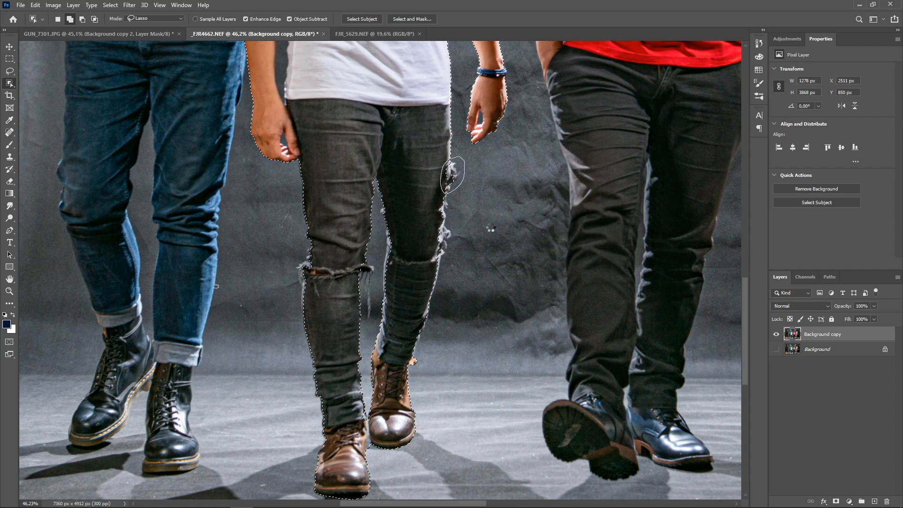
{"action": "scroll", "coordinate": [471, 175], "scroll_direction": "up", "scroll_amount": 3}
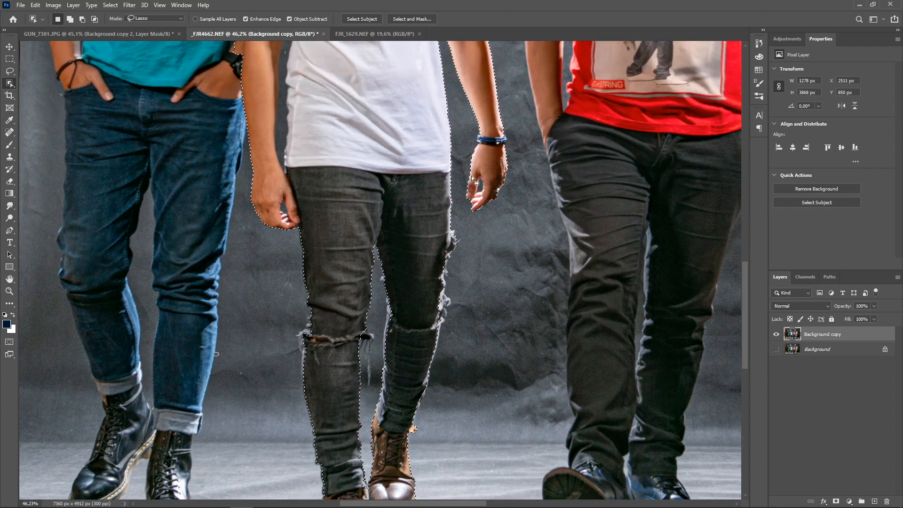
{"action": "scroll", "coordinate": [471, 176], "scroll_direction": "up", "scroll_amount": 7}
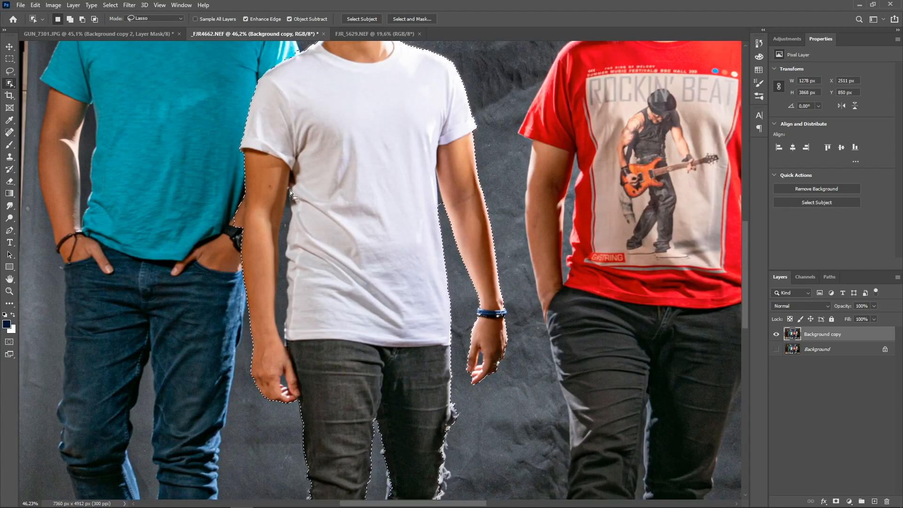
{"action": "mouse_move", "coordinate": [232, 189]}
{"action": "left_mouse_down"}
{"action": "mouse_move", "coordinate": [253, 194]}
{"action": "mouse_move", "coordinate": [253, 241]}
{"action": "mouse_move", "coordinate": [232, 244]}
{"action": "mouse_move", "coordinate": [234, 190]}
{"action": "left_mouse_up"}
Step: Turn the selection of the white-shirted man into a layer mask on the Background copy layer
{"action": "scroll", "coordinate": [537, 330], "scroll_direction": "down", "scroll_amount": 1}
{"action": "scroll", "coordinate": [537, 332], "scroll_direction": "down", "scroll_amount": 4}
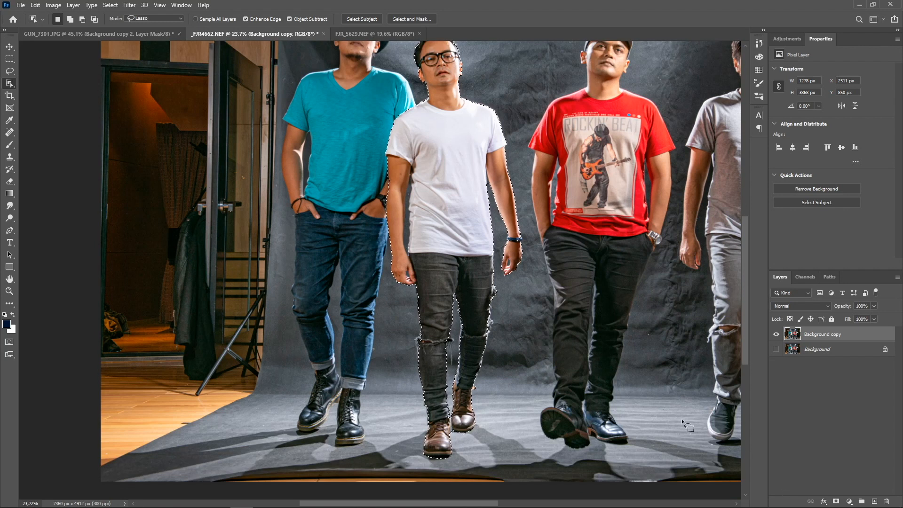
{"action": "scroll", "coordinate": [682, 419], "scroll_direction": "up", "scroll_amount": 2}
{"action": "left_click", "coordinate": [835, 501]}
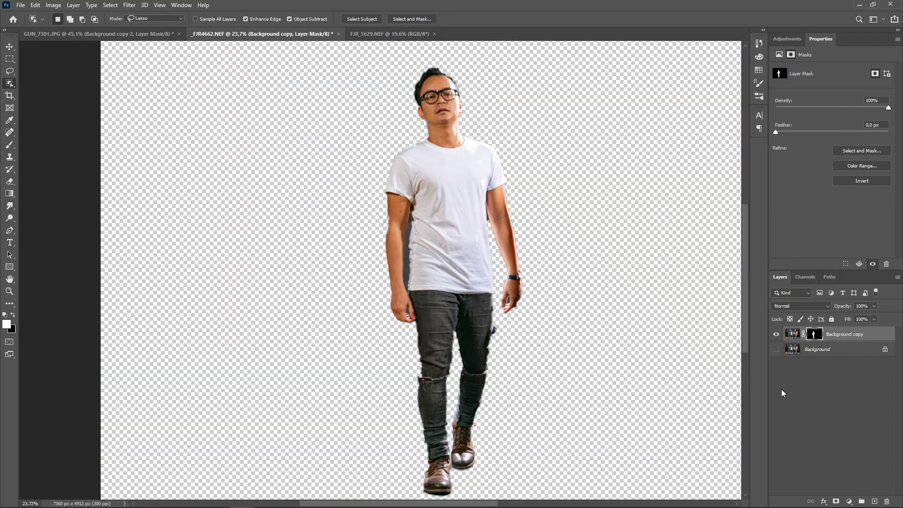
{"action": "key", "text": "v"}
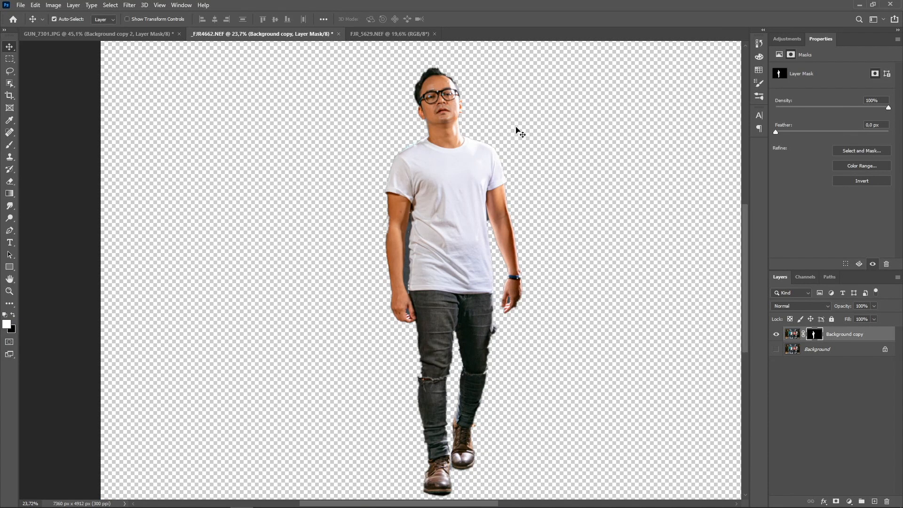
Step: Open the layer mask in Select and Mask and brush with Refine Edge at size 150 over the gaps between the man's arms and shirt
{"action": "scroll", "coordinate": [464, 107], "scroll_direction": "up", "scroll_amount": 3}
{"action": "scroll", "coordinate": [465, 107], "scroll_direction": "up", "scroll_amount": 2}
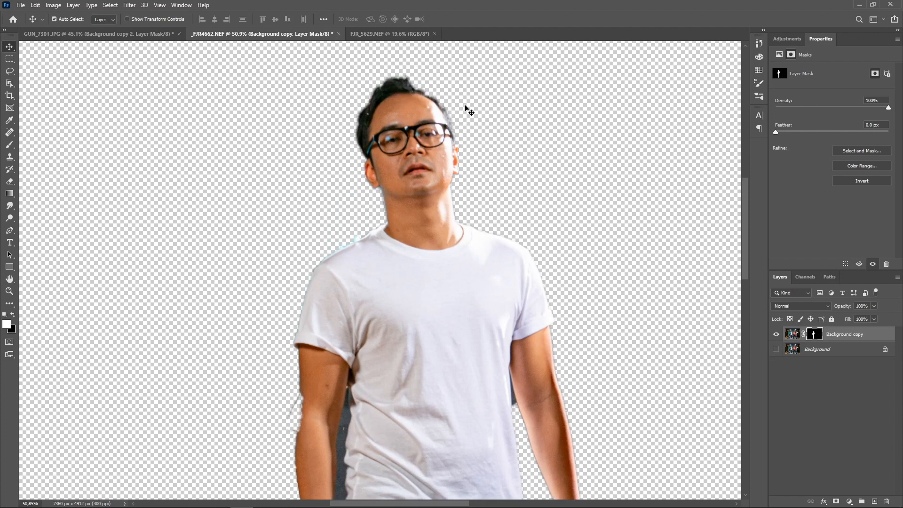
{"action": "scroll", "coordinate": [469, 110], "scroll_direction": "down", "scroll_amount": 2}
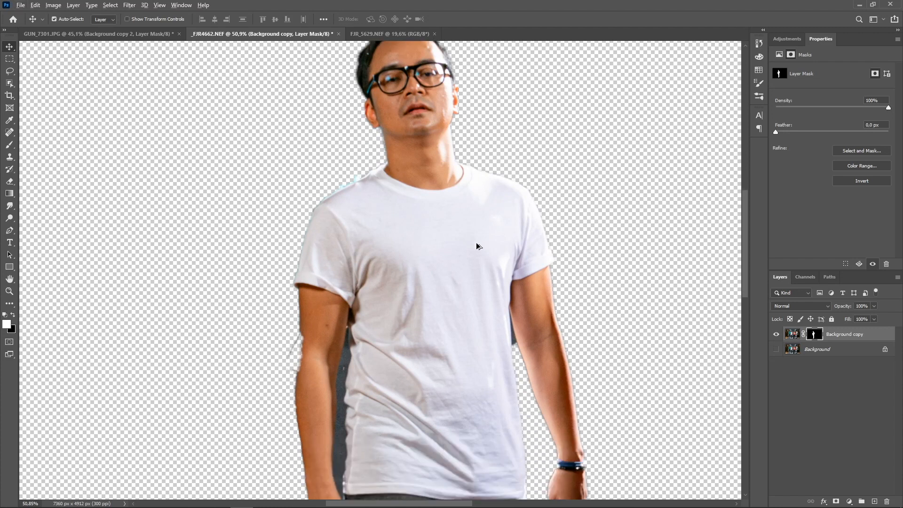
{"action": "scroll", "coordinate": [477, 246], "scroll_direction": "down", "scroll_amount": 2}
{"action": "scroll", "coordinate": [423, 341], "scroll_direction": "down", "scroll_amount": 2}
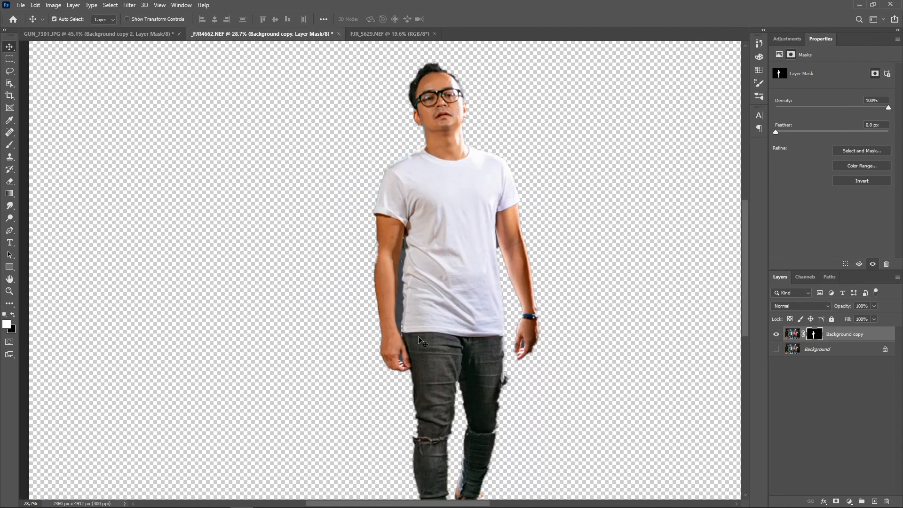
{"action": "scroll", "coordinate": [423, 341], "scroll_direction": "down", "scroll_amount": 2}
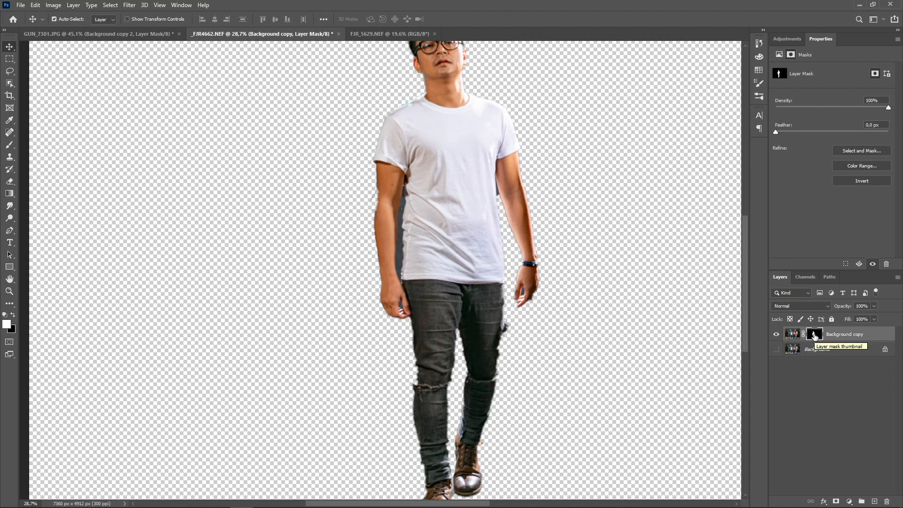
{"action": "left_click", "coordinate": [840, 149]}
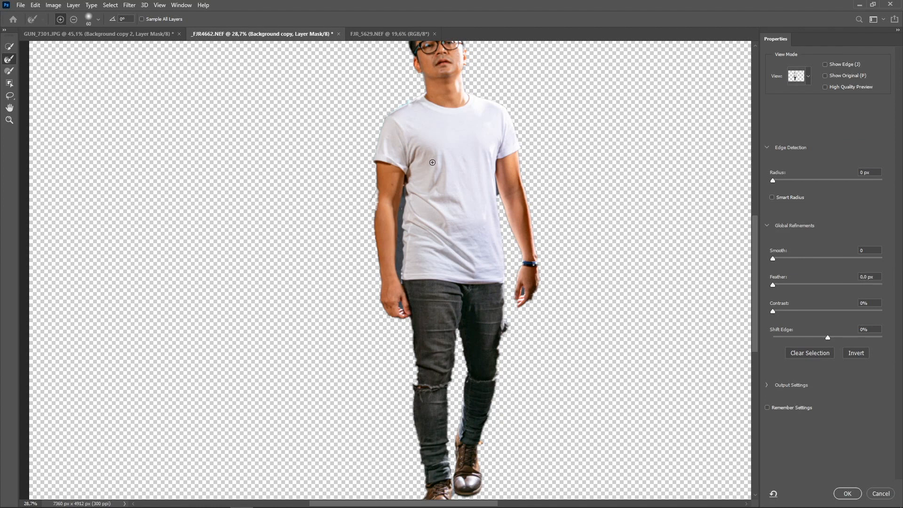
{"action": "key", "text": "bracketright"}
{"action": "key", "text": "bracketright"}
{"action": "key", "text": "bracketright"}
{"action": "key", "text": "bracketright"}
{"action": "left_click_drag", "start_coordinate": [378, 184], "coordinate": [382, 217]}
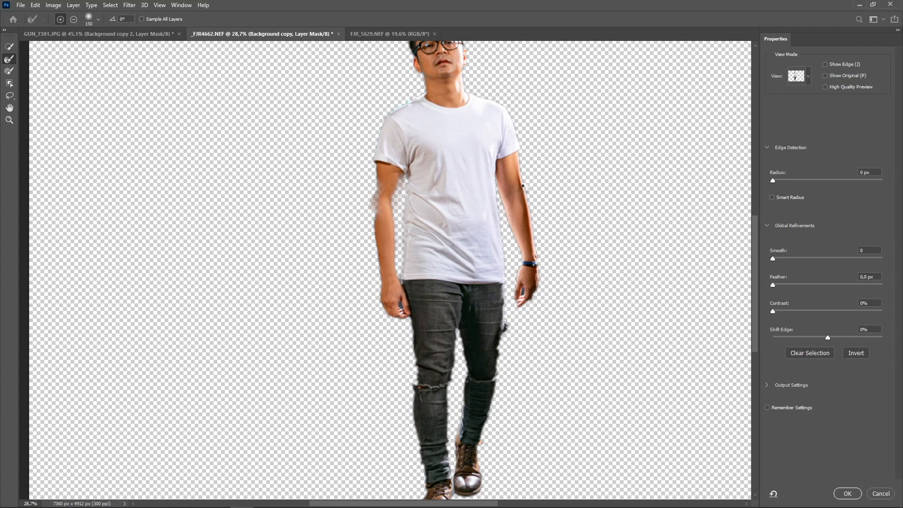
Step: Brush Refine Edge over the shirt's right shoulder and apply the Select and Mask refinement to the layer mask
{"action": "left_click_drag", "start_coordinate": [415, 97], "coordinate": [388, 114]}
{"action": "scroll", "coordinate": [547, 379], "scroll_direction": "down", "scroll_amount": 2}
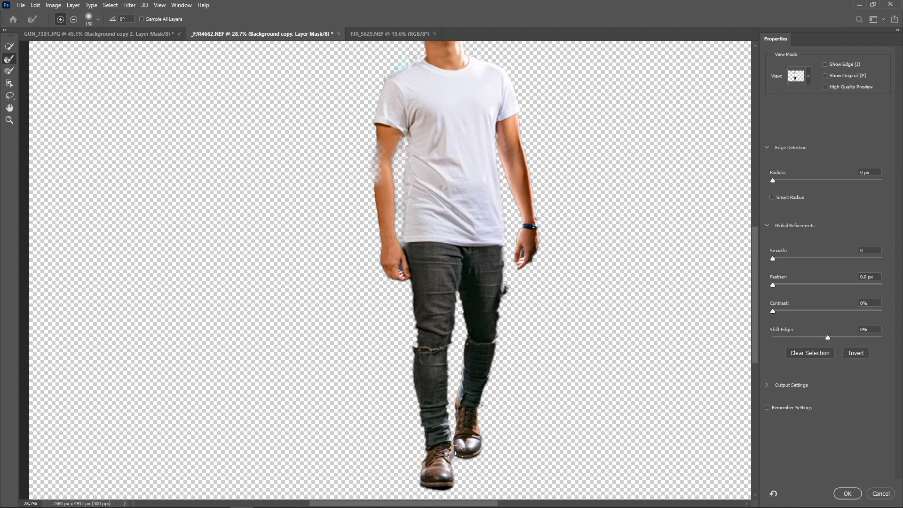
{"action": "left_click", "coordinate": [847, 493]}
Step: Paint white on the layer mask with a size 60 brush to restore the faded part of the man's right arm
{"action": "scroll", "coordinate": [372, 158], "scroll_direction": "up", "scroll_amount": 5}
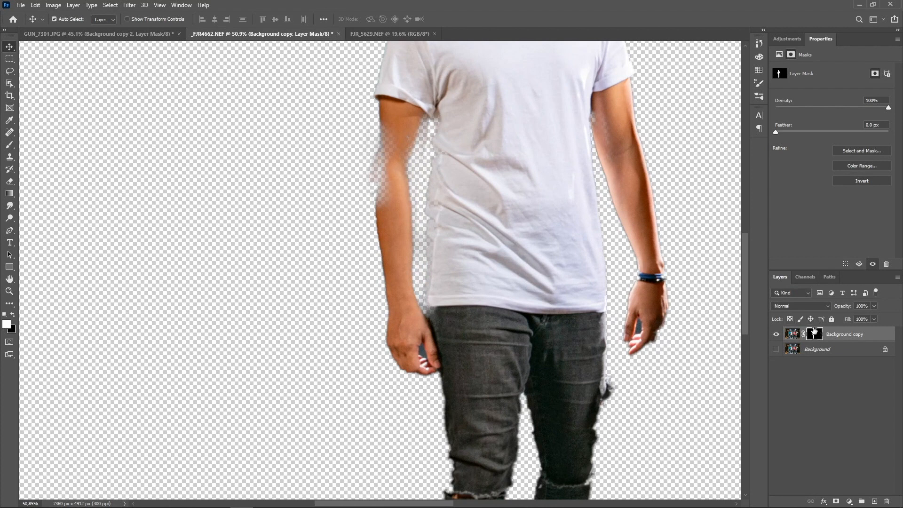
{"action": "key", "text": "b"}
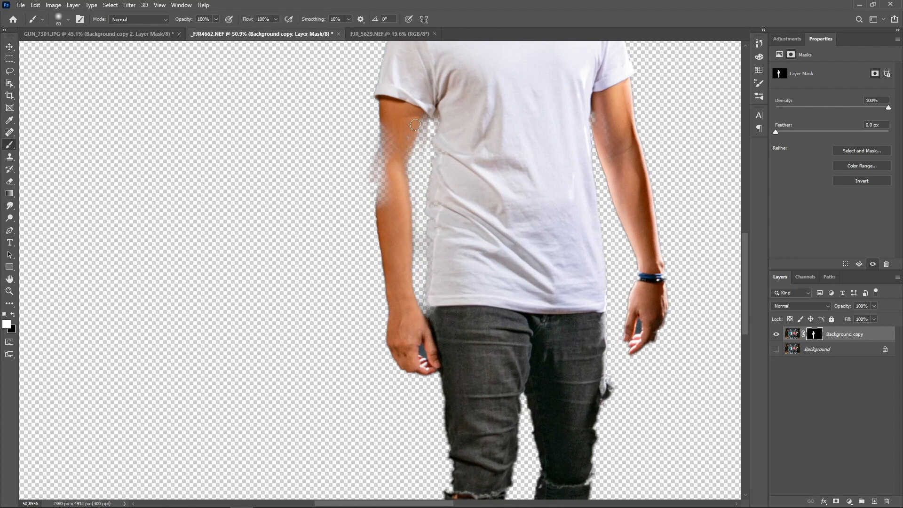
{"action": "mouse_move", "coordinate": [414, 114]}
{"action": "left_mouse_down"}
{"action": "mouse_move", "coordinate": [405, 151]}
{"action": "mouse_move", "coordinate": [414, 120]}
{"action": "mouse_move", "coordinate": [406, 148]}
{"action": "mouse_move", "coordinate": [397, 138]}
{"action": "mouse_move", "coordinate": [388, 150]}
{"action": "mouse_move", "coordinate": [387, 127]}
{"action": "mouse_move", "coordinate": [383, 210]}
{"action": "mouse_move", "coordinate": [387, 109]}
{"action": "mouse_move", "coordinate": [391, 149]}
{"action": "mouse_move", "coordinate": [406, 135]}
{"action": "mouse_move", "coordinate": [403, 177]}
{"action": "mouse_move", "coordinate": [404, 150]}
{"action": "left_mouse_up"}
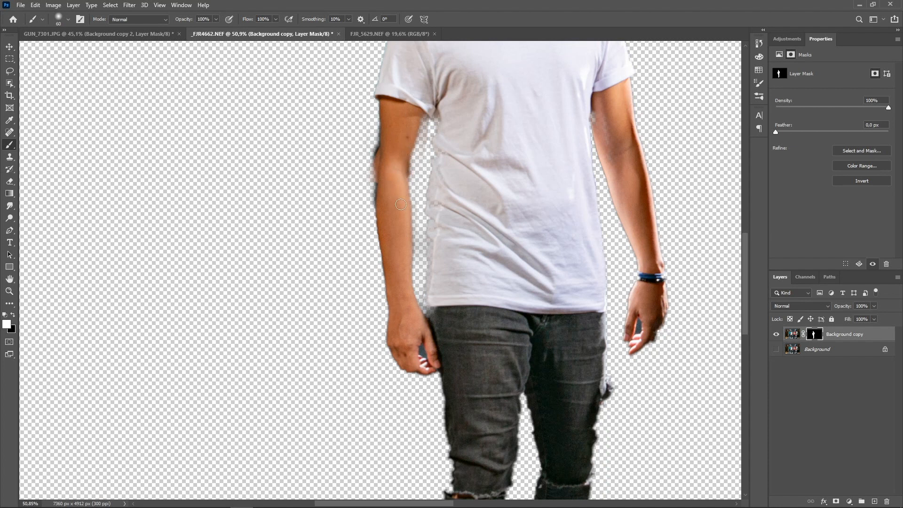
Step: Paint black on the layer mask along the outer edge of the right arm with a size 40 brush to remove the background remnants
{"action": "key", "text": "x"}
{"action": "left_click_drag", "start_coordinate": [372, 132], "coordinate": [373, 144]}
{"action": "scroll", "coordinate": [368, 181], "scroll_direction": "up", "scroll_amount": 3}
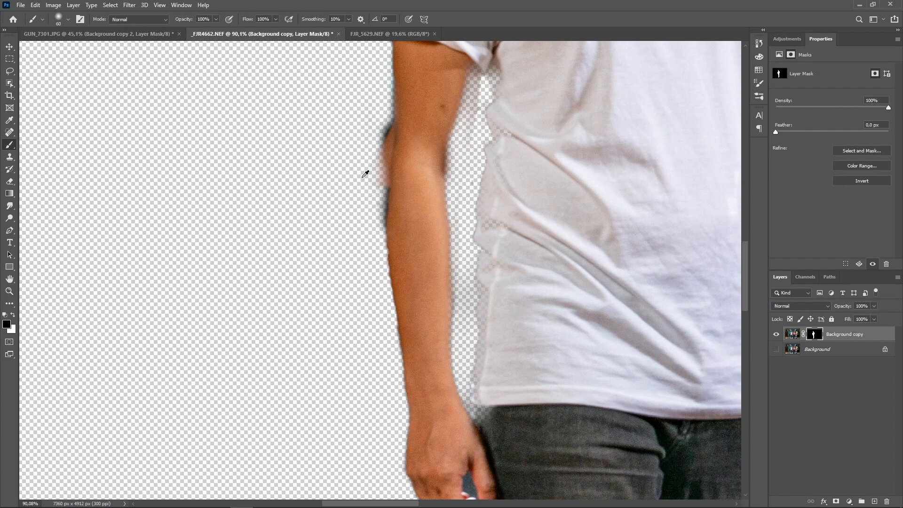
{"action": "key", "text": "bracketleft"}
{"action": "key", "text": "bracketleft"}
{"action": "mouse_move", "coordinate": [387, 120]}
{"action": "left_mouse_down"}
{"action": "mouse_move", "coordinate": [383, 132]}
{"action": "mouse_move", "coordinate": [384, 104]}
{"action": "left_mouse_up"}
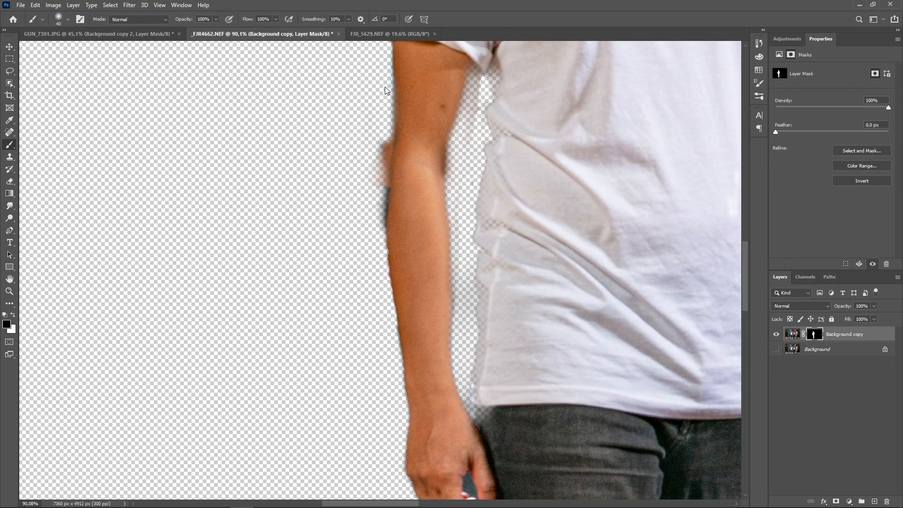
{"action": "mouse_move", "coordinate": [381, 148]}
{"action": "left_mouse_down"}
{"action": "mouse_move", "coordinate": [383, 131]}
{"action": "mouse_move", "coordinate": [376, 227]}
{"action": "mouse_move", "coordinate": [380, 163]}
{"action": "left_mouse_up"}
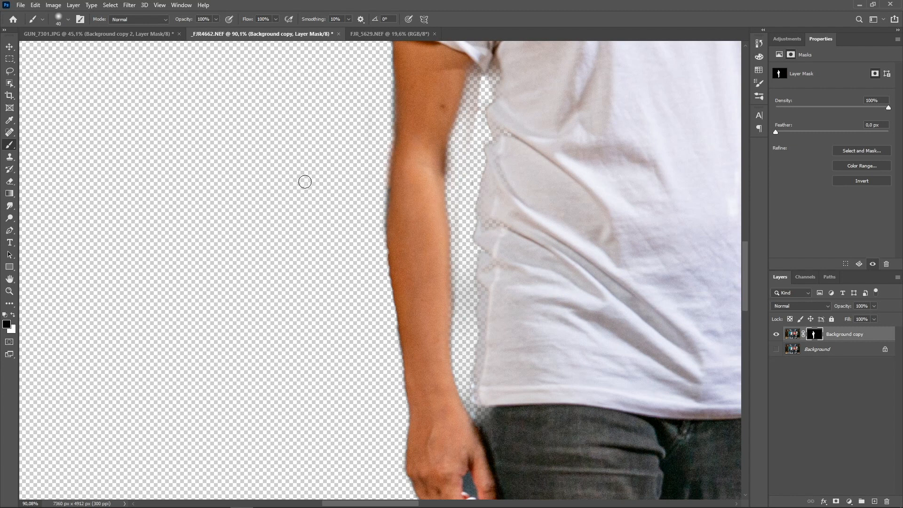
Step: Add a Solid Color fill layer in dark blue #001e36 and place it beneath the masked layer of the white-shirted man
{"action": "key", "text": "v"}
{"action": "key", "text": "ctrl+0"}
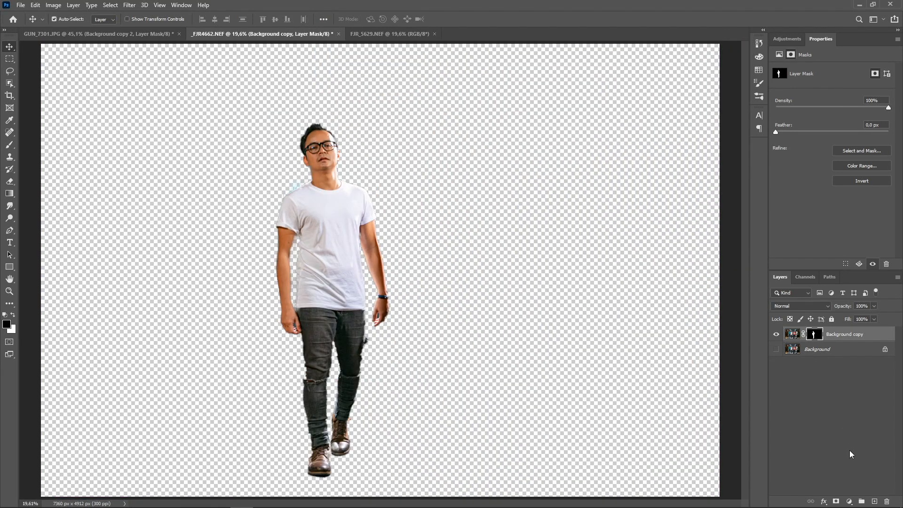
{"action": "left_click", "coordinate": [849, 501]}
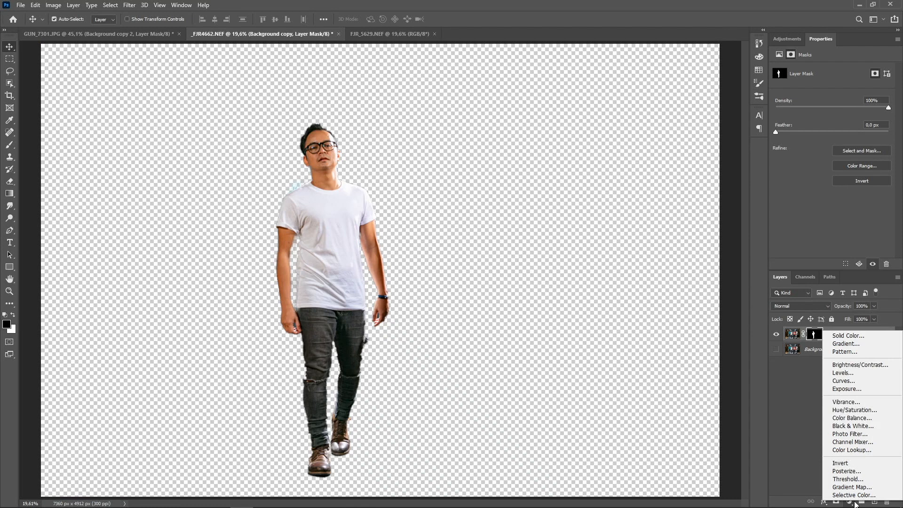
{"action": "left_click", "coordinate": [842, 335]}
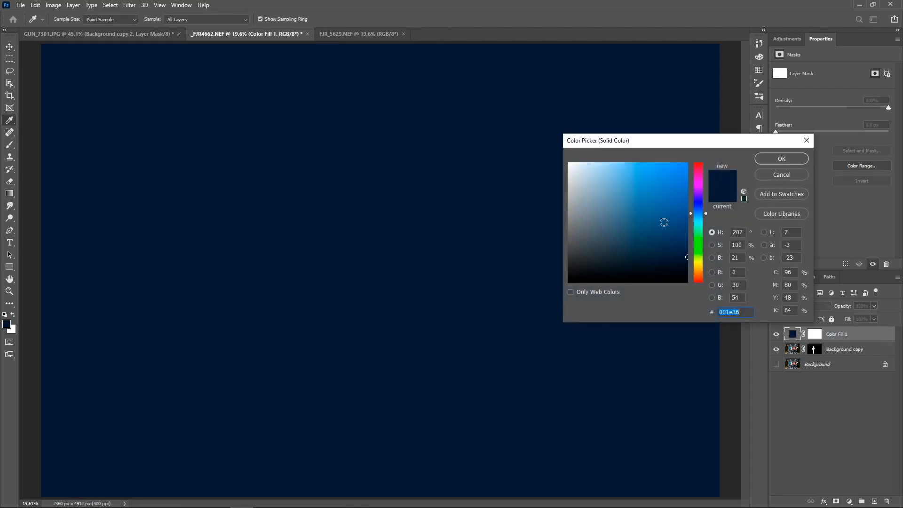
{"action": "left_click", "coordinate": [765, 160]}
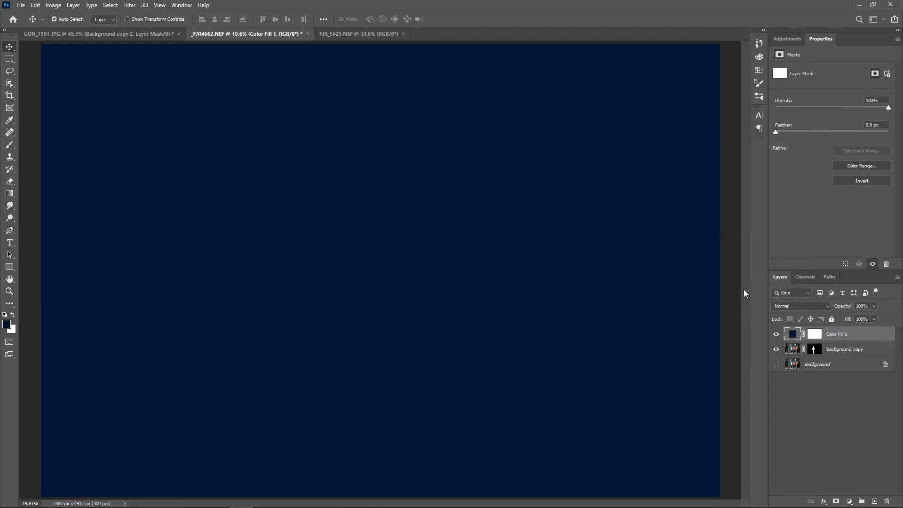
{"action": "left_click_drag", "start_coordinate": [790, 336], "coordinate": [790, 356]}
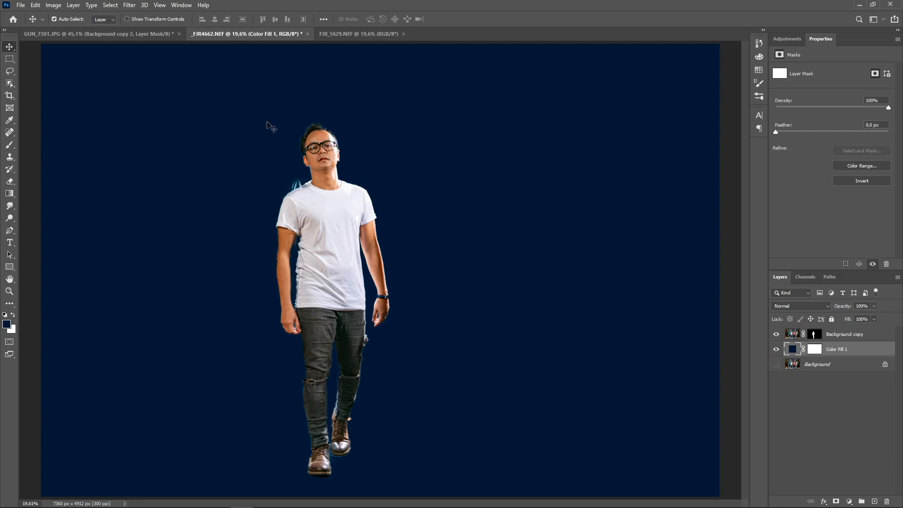
Step: Switch to the FJR_5629.NEF food photo, duplicate its Background layer and hide the original
{"action": "left_click", "coordinate": [339, 39]}
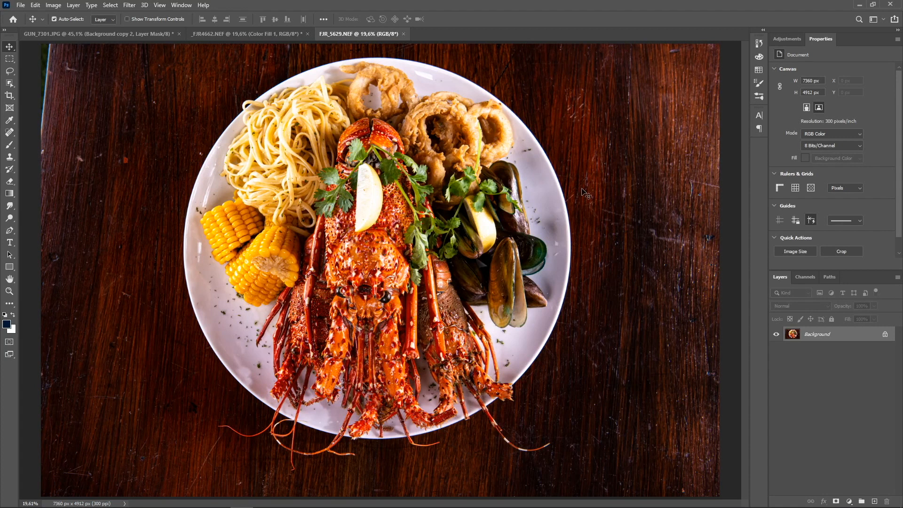
{"action": "left_click_drag", "start_coordinate": [809, 335], "coordinate": [873, 499]}
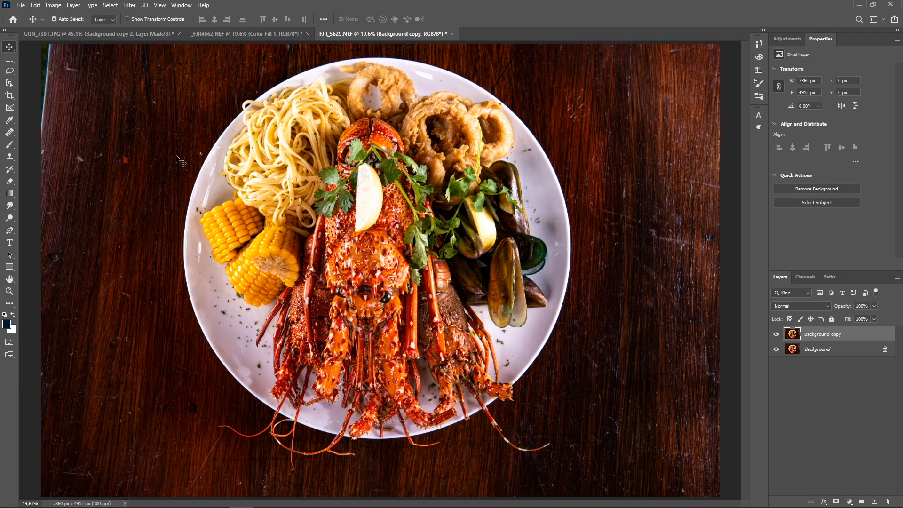
{"action": "left_click", "coordinate": [10, 83]}
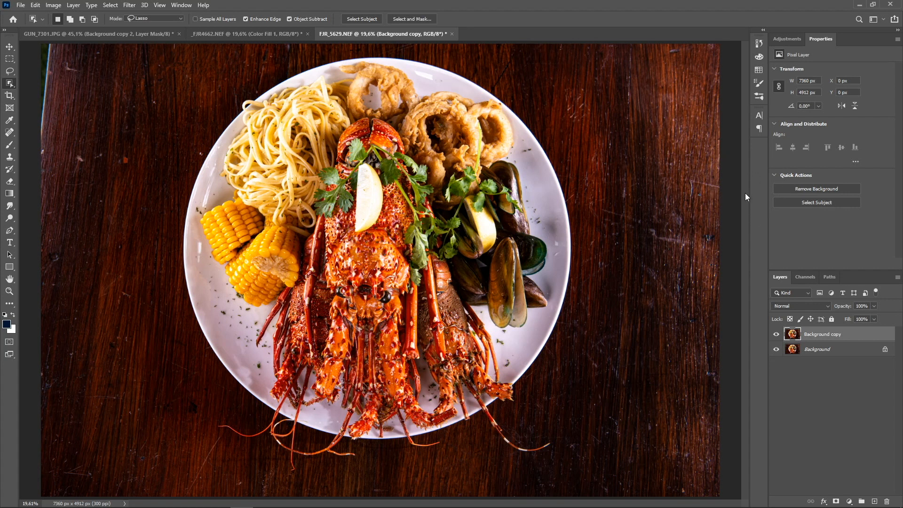
{"action": "left_click", "coordinate": [776, 349]}
Step: Try Remove Background on the duplicated layer, inspect the plate's cut-out edges and target the layer mask
{"action": "left_click", "coordinate": [798, 189]}
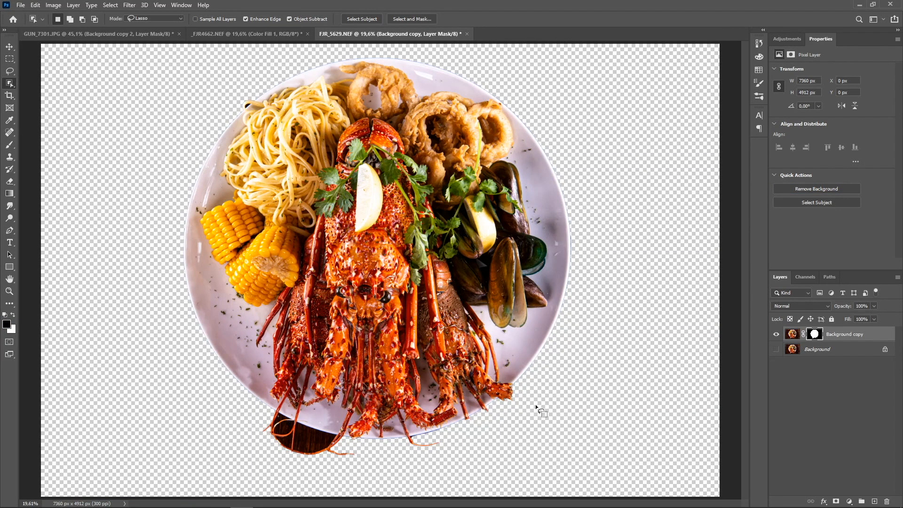
{"action": "scroll", "coordinate": [327, 456], "scroll_direction": "up", "scroll_amount": 3}
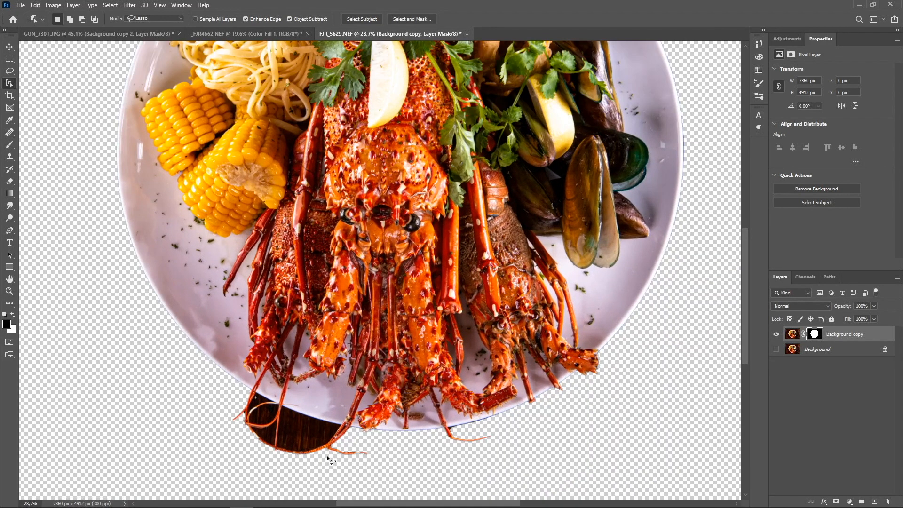
{"action": "scroll", "coordinate": [326, 455], "scroll_direction": "down", "scroll_amount": 1}
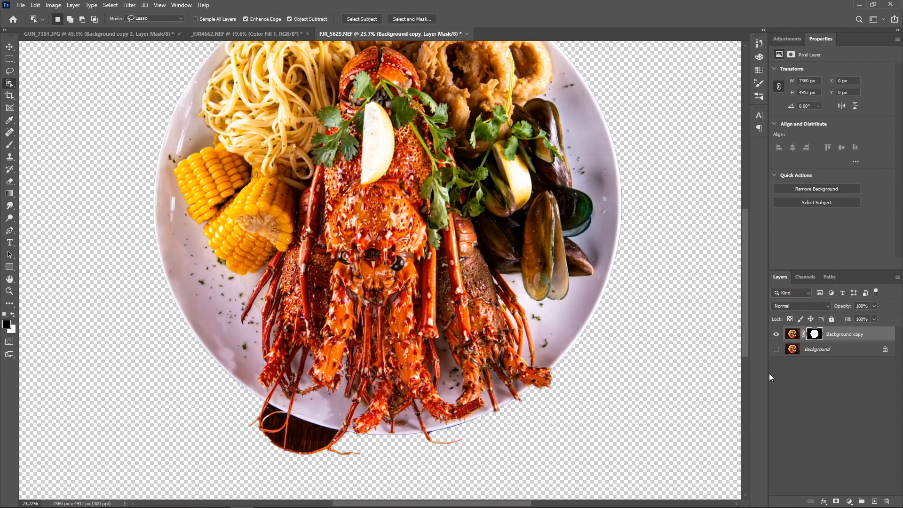
{"action": "scroll", "coordinate": [609, 354], "scroll_direction": "up", "scroll_amount": 2}
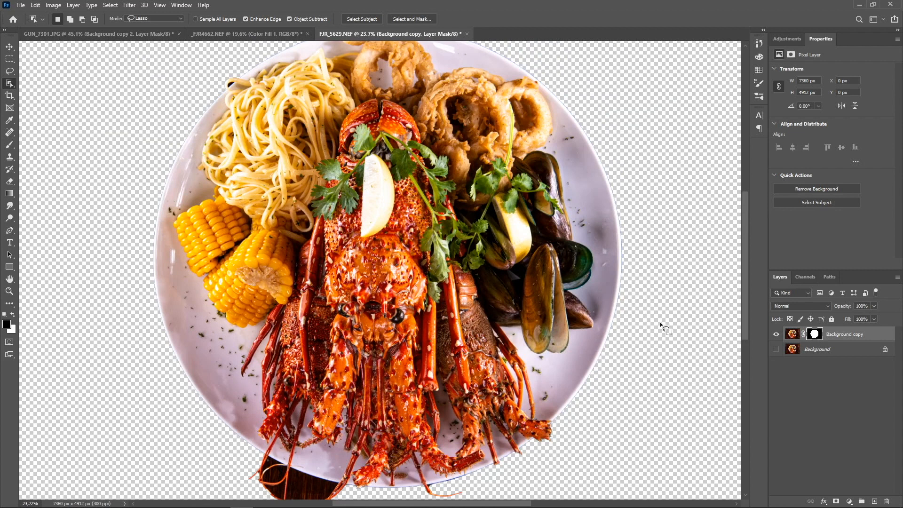
{"action": "scroll", "coordinate": [632, 344], "scroll_direction": "down", "scroll_amount": 3}
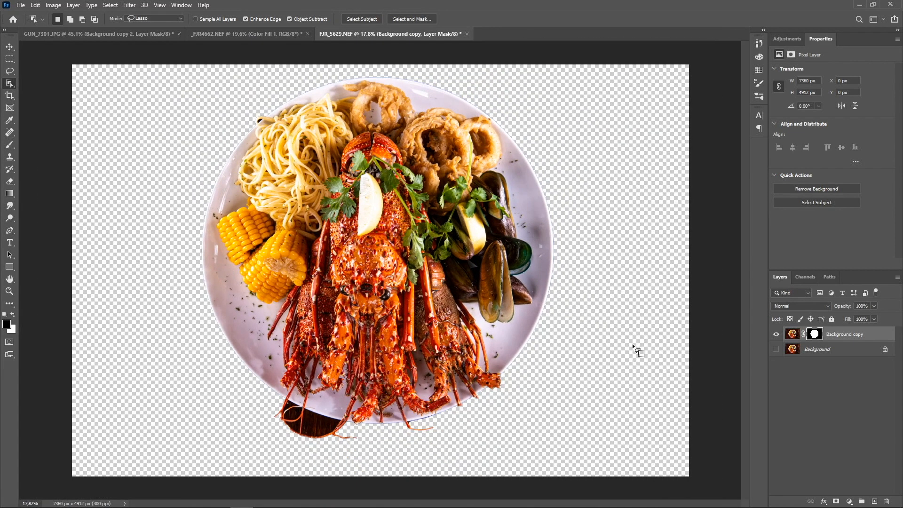
{"action": "left_click", "coordinate": [814, 334]}
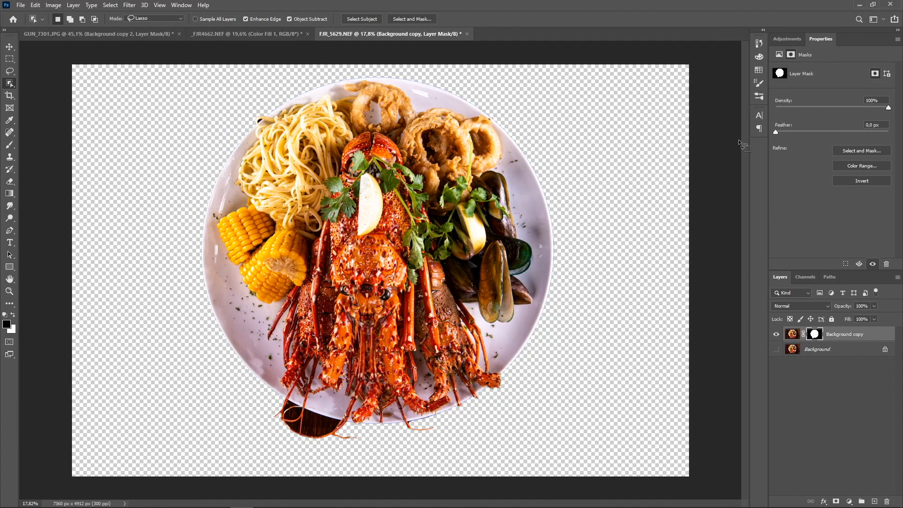
Step: Revert the food photo's history to the Layer Visibility state, undoing the Remove Background action
{"action": "left_click", "coordinate": [760, 44]}
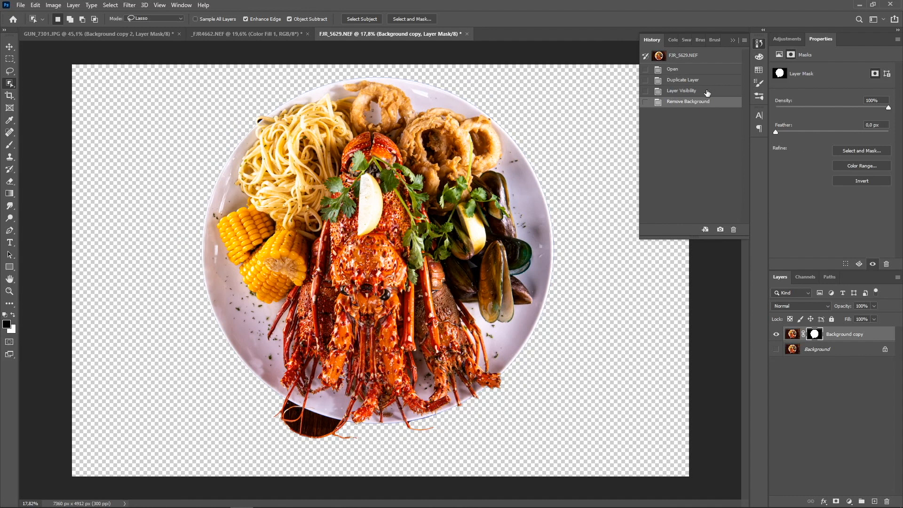
{"action": "left_click", "coordinate": [690, 92]}
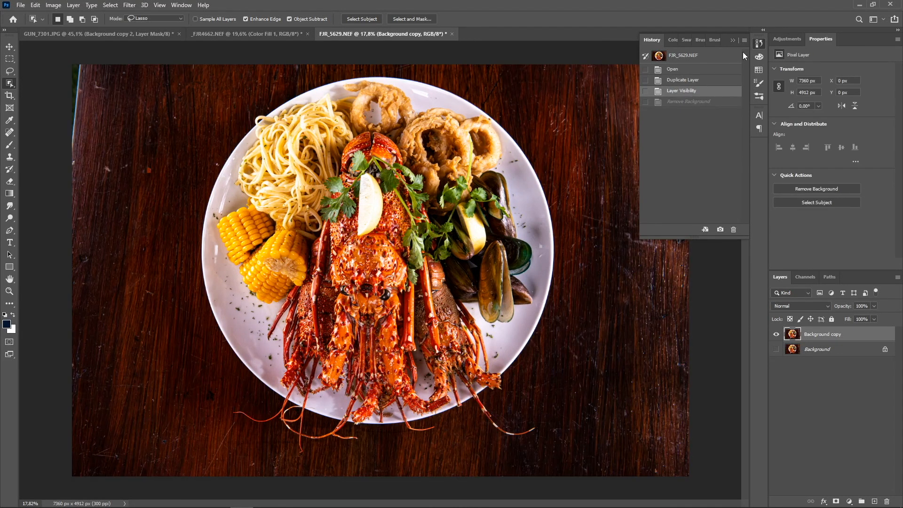
{"action": "left_click", "coordinate": [759, 44]}
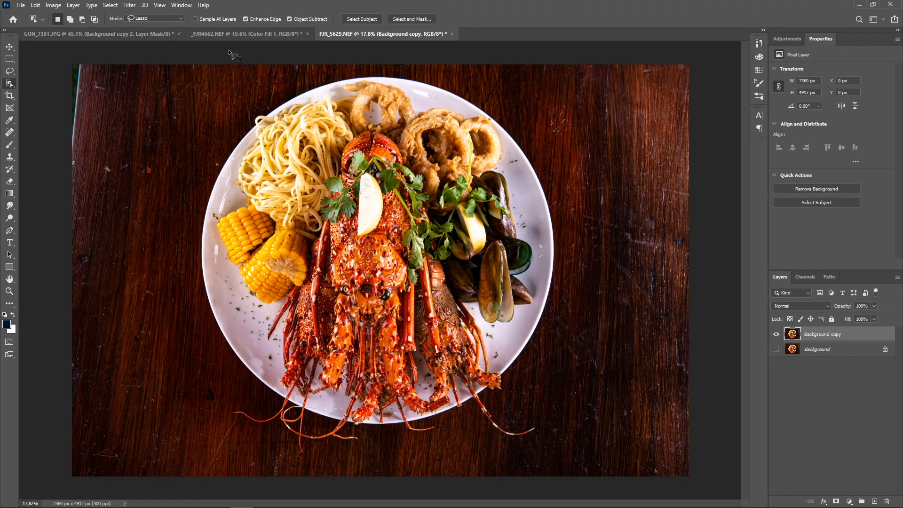
Step: Select the food plate with Select Subject and add a layer mask from the selection to the duplicated layer
{"action": "left_click", "coordinate": [357, 19]}
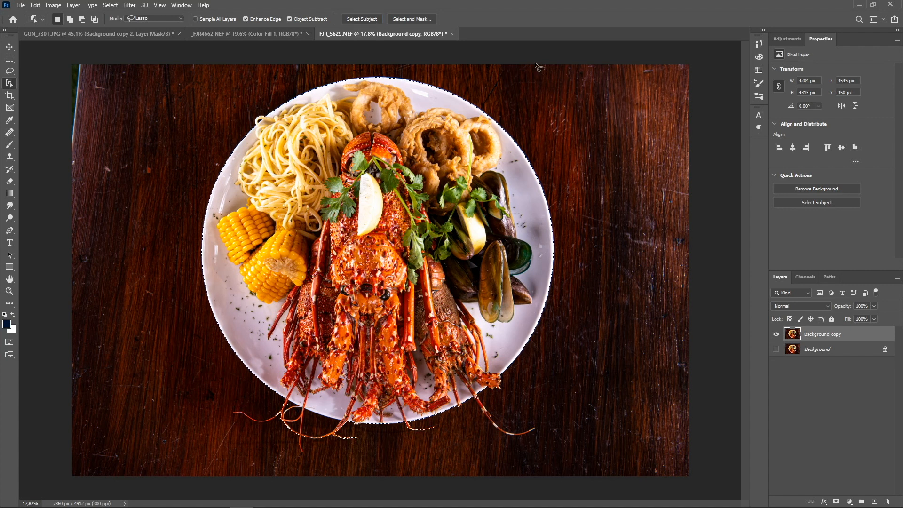
{"action": "left_click", "coordinate": [835, 501]}
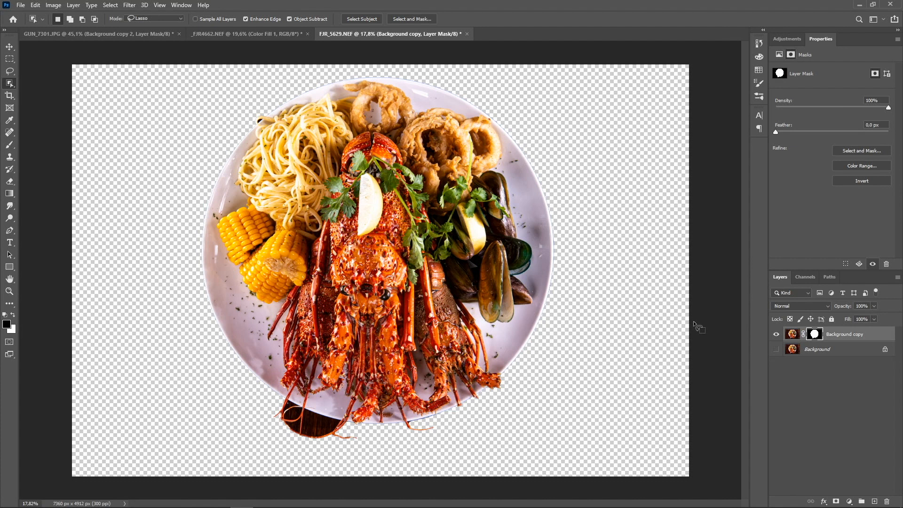
Step: Target the image of the masked plate layer instead of its mask and activate the Move tool
{"action": "left_click", "coordinate": [792, 334]}
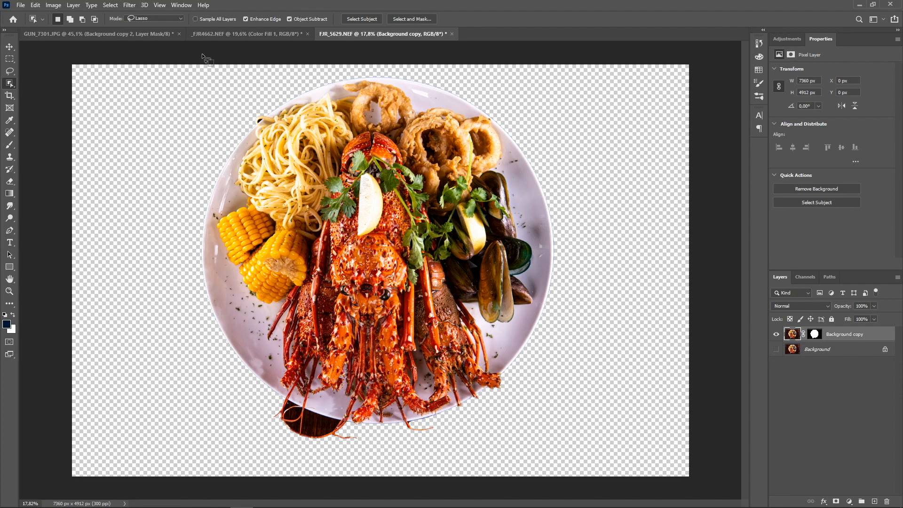
{"action": "left_click", "coordinate": [181, 19]}
{"action": "left_click", "coordinate": [173, 27]}
{"action": "left_click", "coordinate": [9, 47]}
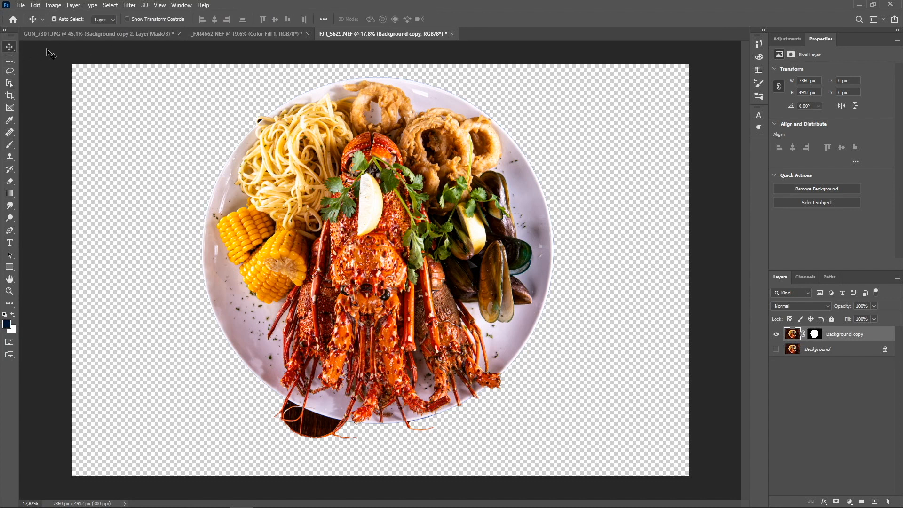